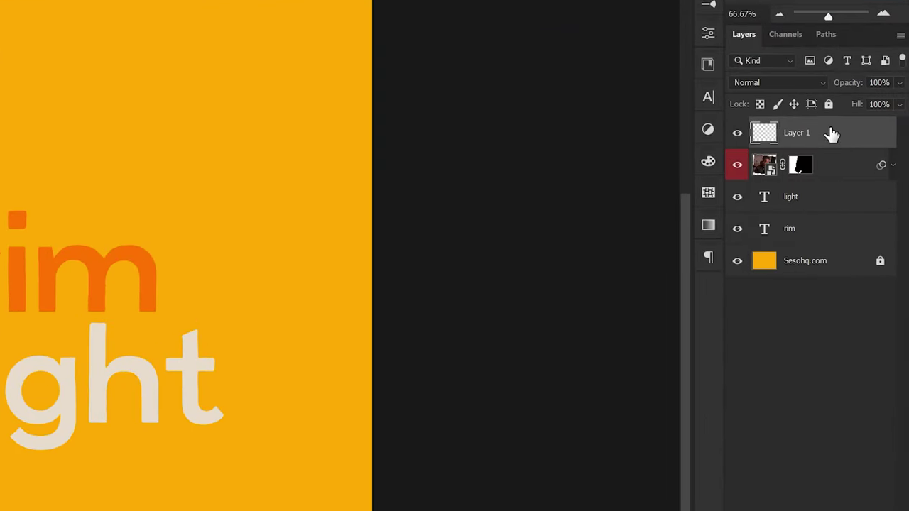
# Clip Layer 1 to the portrait and set a yellow foreground colour
pyautogui.rightClick(828, 135)
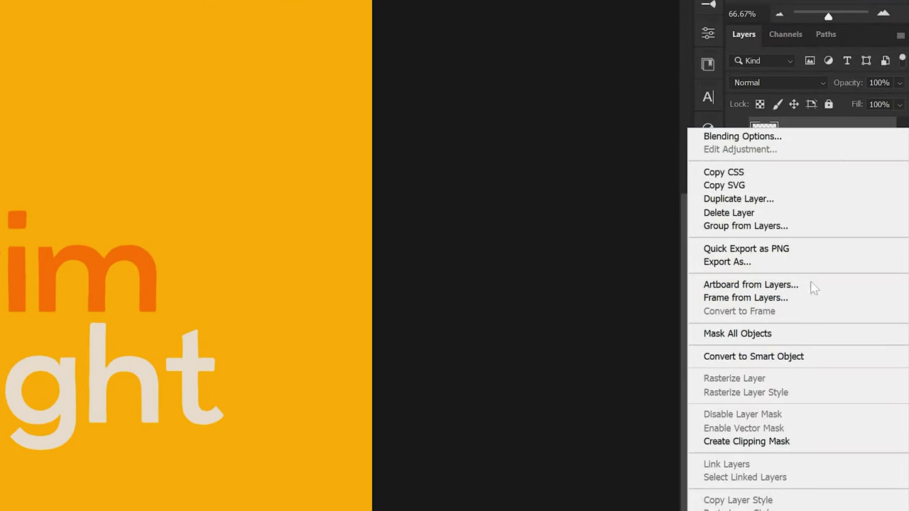
pyautogui.click(804, 434)
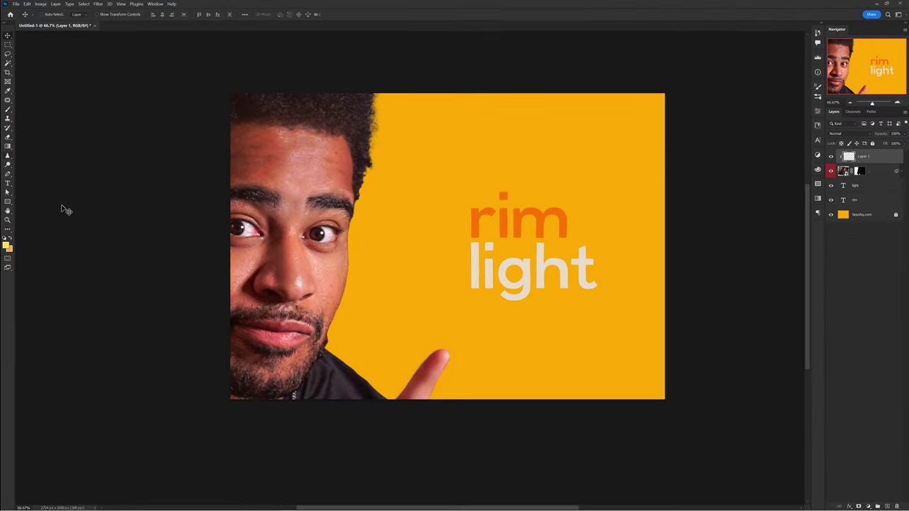
pyautogui.click(6, 245)
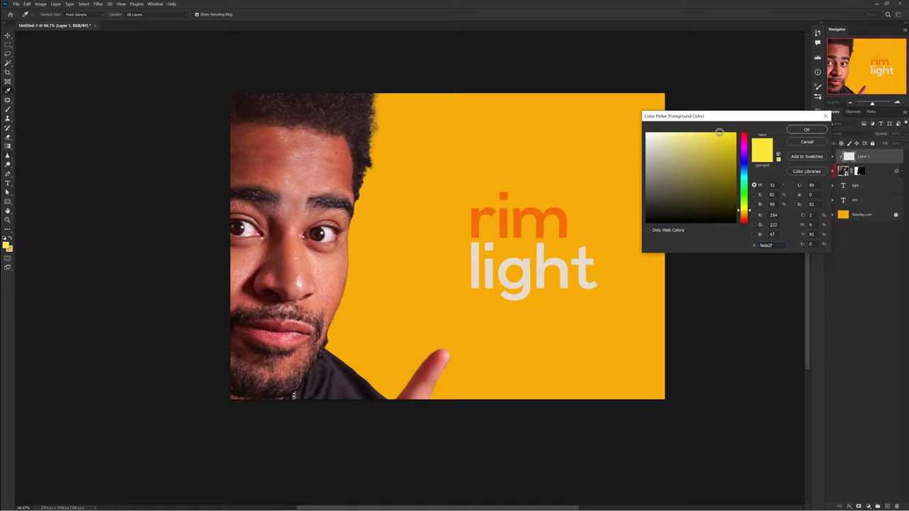
pyautogui.press('Return')
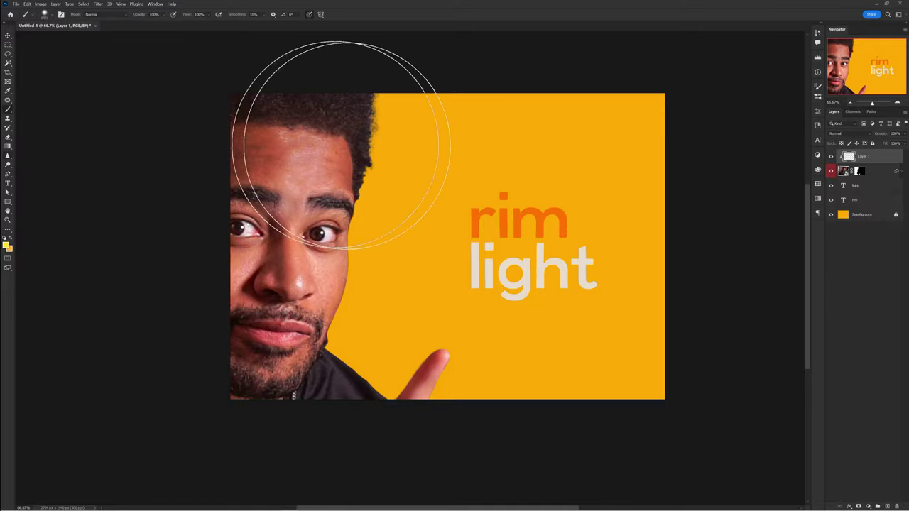
# Set brush hardness to 30% and paint a thin yellow rim along the jaw edge
pyautogui.rightClick(334, 146)
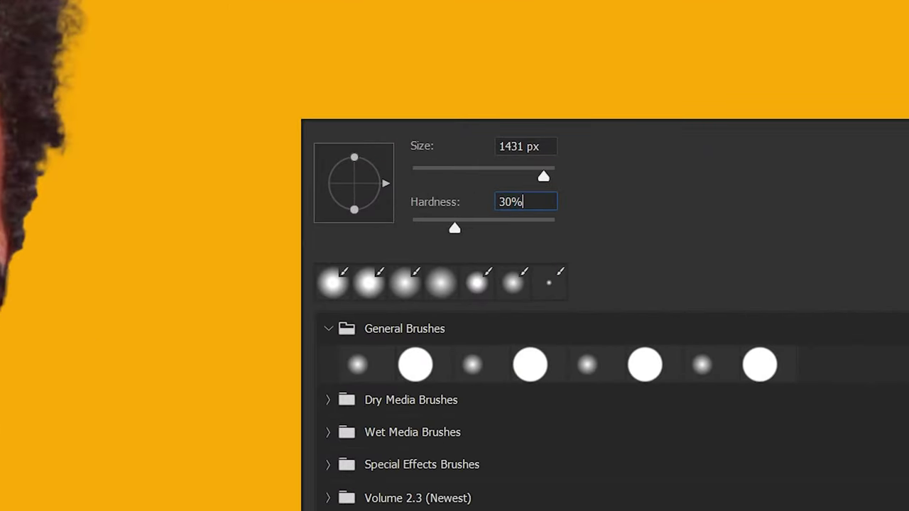
pyautogui.press('Return')
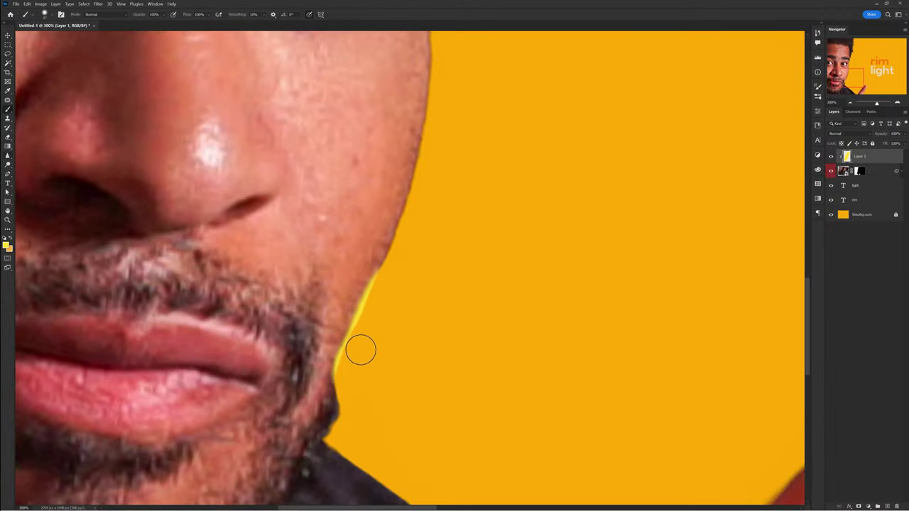
pyautogui.hotkey('ctrl', 'z')
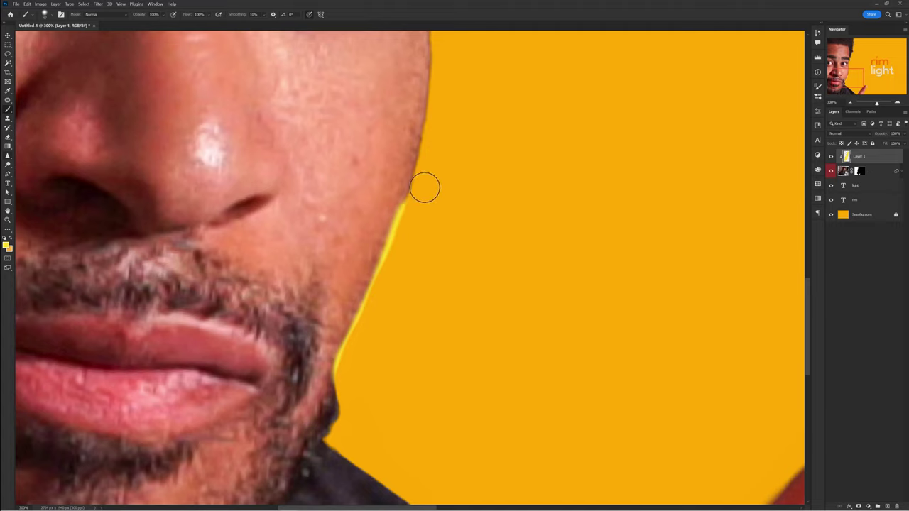
pyautogui.moveTo(434, 186)
pyautogui.mouseDown()
pyautogui.moveTo(446, 59)
pyautogui.moveTo(437, 191)
pyautogui.moveTo(437, 72)
pyautogui.mouseUp()
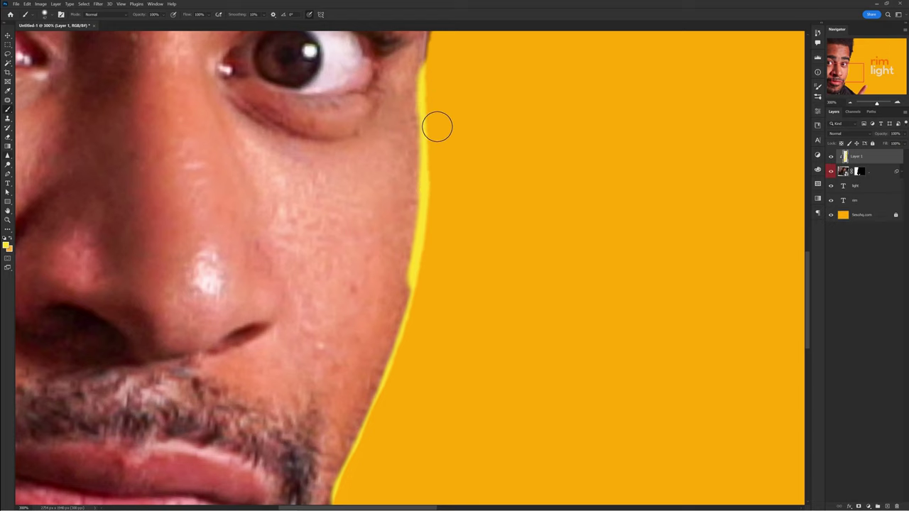
pyautogui.hotkey('ctrl', 'z')
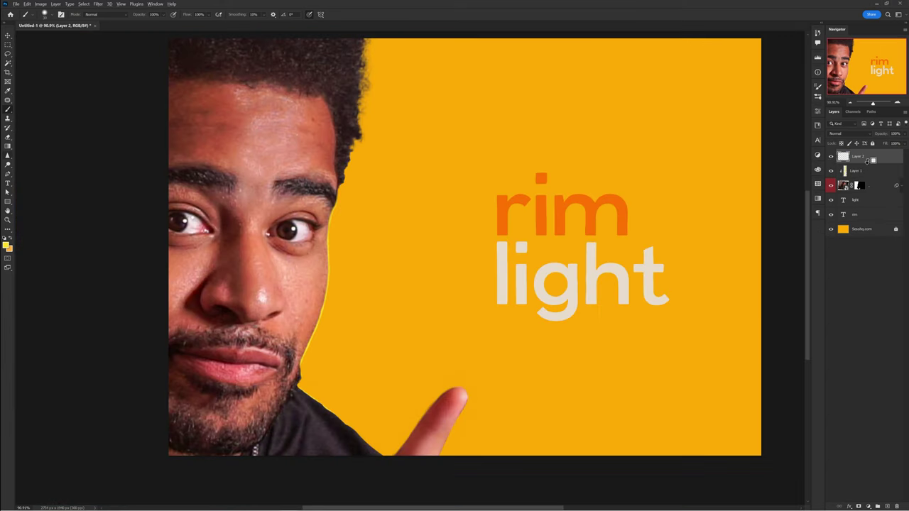
# Pick a darker orange-yellow foreground in the Color Picker and soften the brush to 5% hardness
pyautogui.click(6, 245)
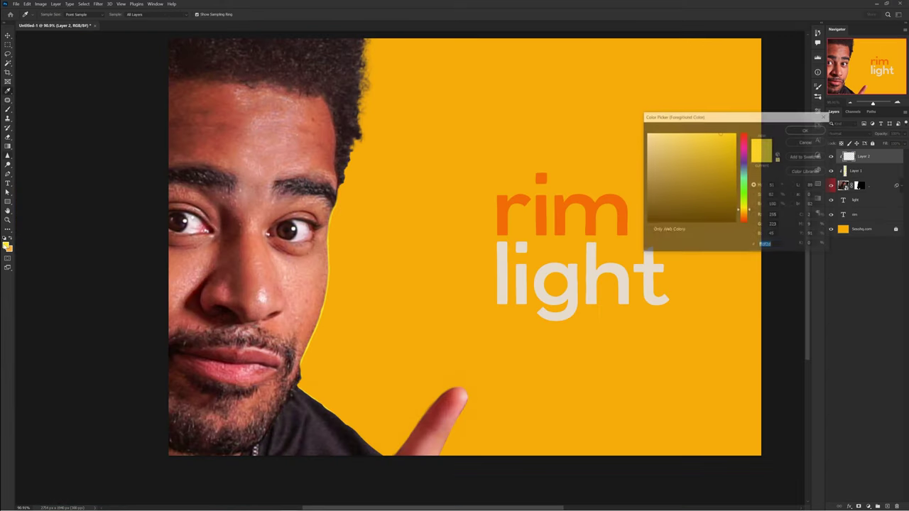
pyautogui.click(745, 213)
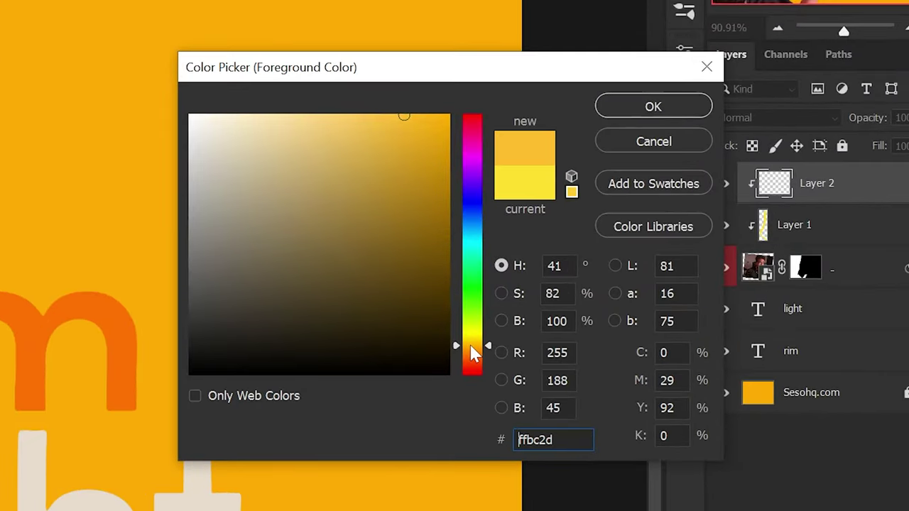
pyautogui.moveTo(470, 345)
pyautogui.mouseDown()
pyautogui.moveTo(467, 362)
pyautogui.moveTo(466, 307)
pyautogui.moveTo(470, 350)
pyautogui.moveTo(475, 338)
pyautogui.mouseUp()
pyautogui.moveTo(422, 124); pyautogui.dragTo(433, 171)
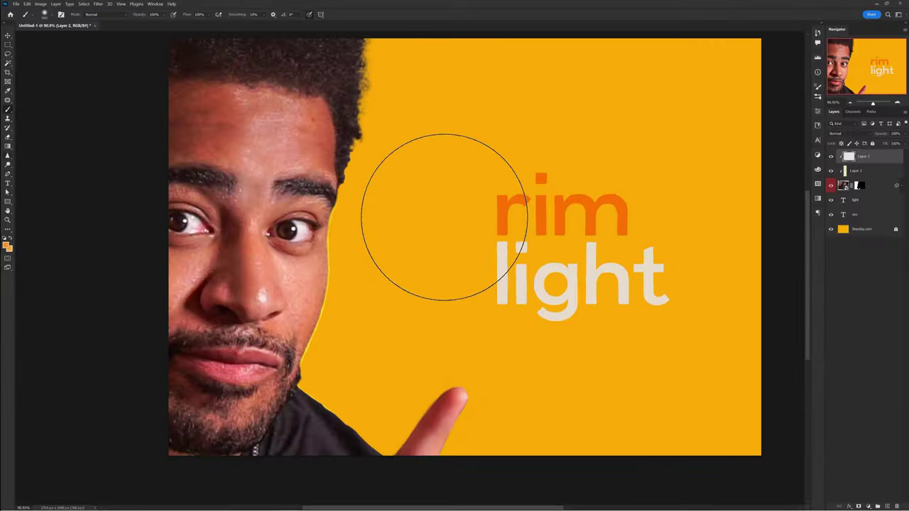
pyautogui.rightClick(444, 217)
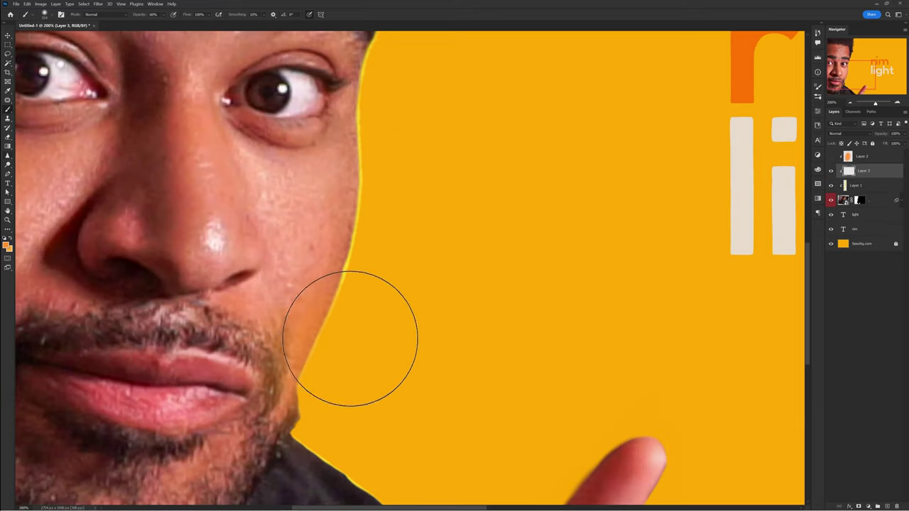
# Brush an orange glow along the cheek edge on Layer 2, then set its opacity to 84%
pyautogui.moveTo(350, 338)
pyautogui.mouseDown()
pyautogui.moveTo(388, 232)
pyautogui.moveTo(375, 329)
pyautogui.moveTo(410, 218)
pyautogui.moveTo(417, 135)
pyautogui.moveTo(418, 157)
pyautogui.mouseUp()
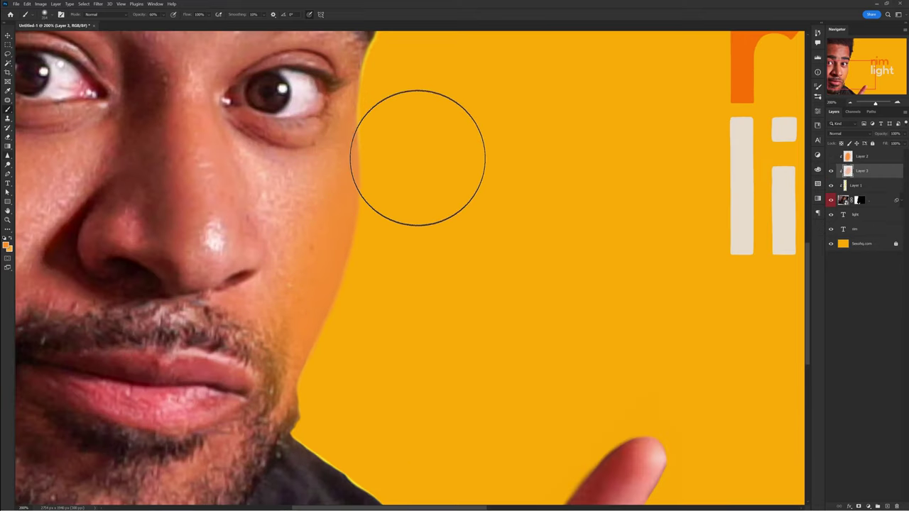
pyautogui.moveTo(408, 260); pyautogui.dragTo(426, 365)
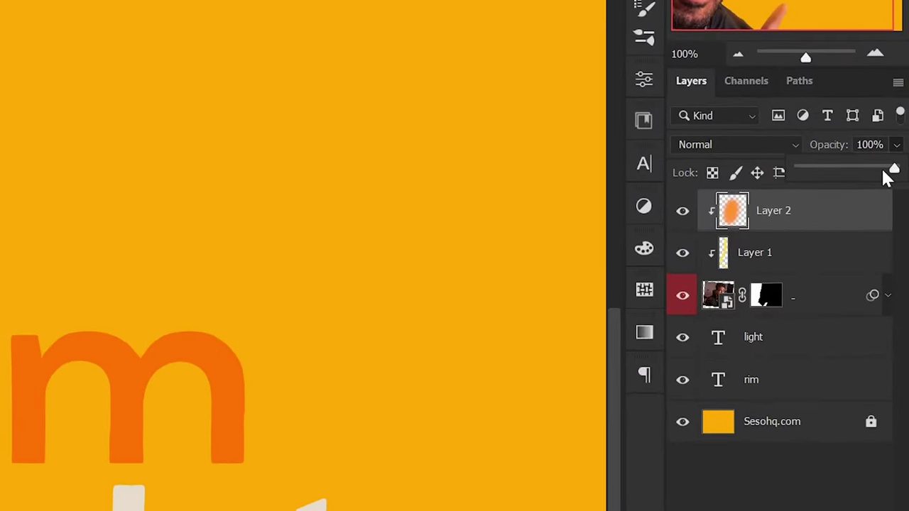
pyautogui.moveTo(903, 141); pyautogui.dragTo(899, 145)
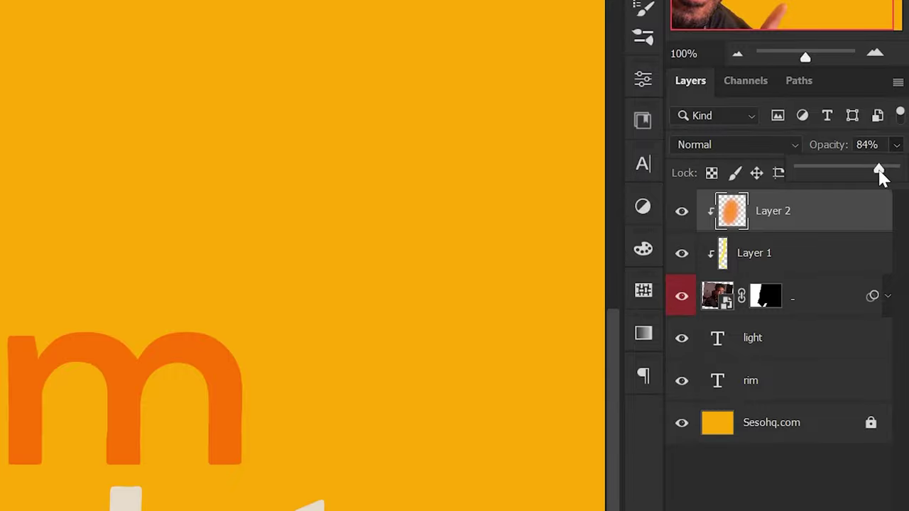
# Clip Layer 3 to the portrait and choose a reddish-orange foreground
pyautogui.rightClick(821, 176)
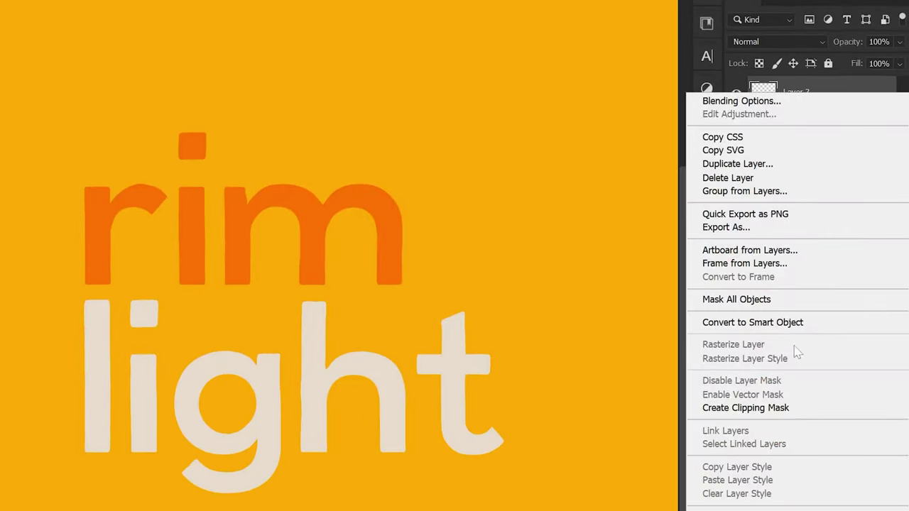
pyautogui.click(782, 405)
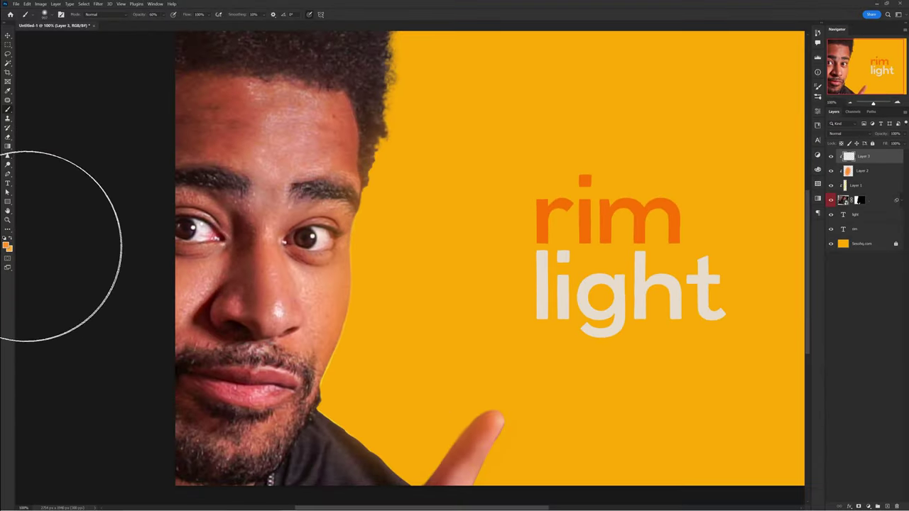
pyautogui.click(7, 245)
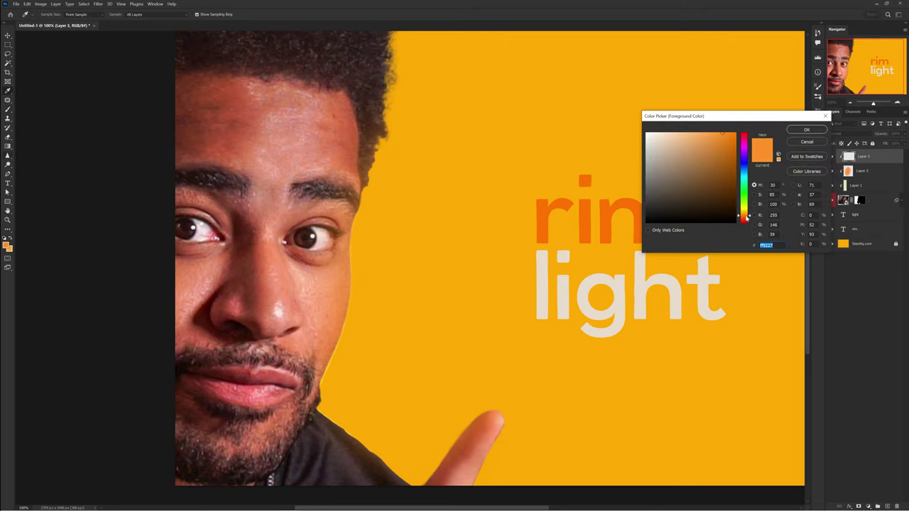
# Set Layer 3 to Linear Dodge (Add) and brush a reddish glow along the face edge
pyautogui.click(852, 133)
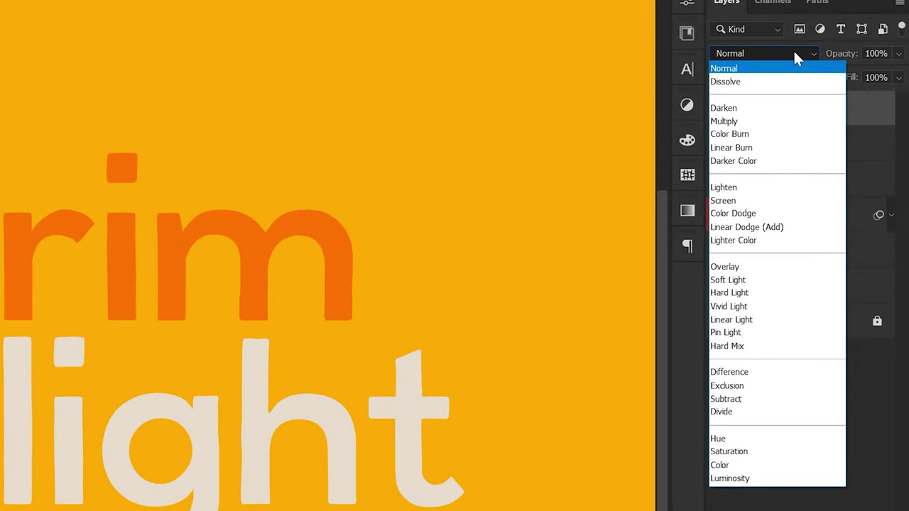
pyautogui.click(851, 205)
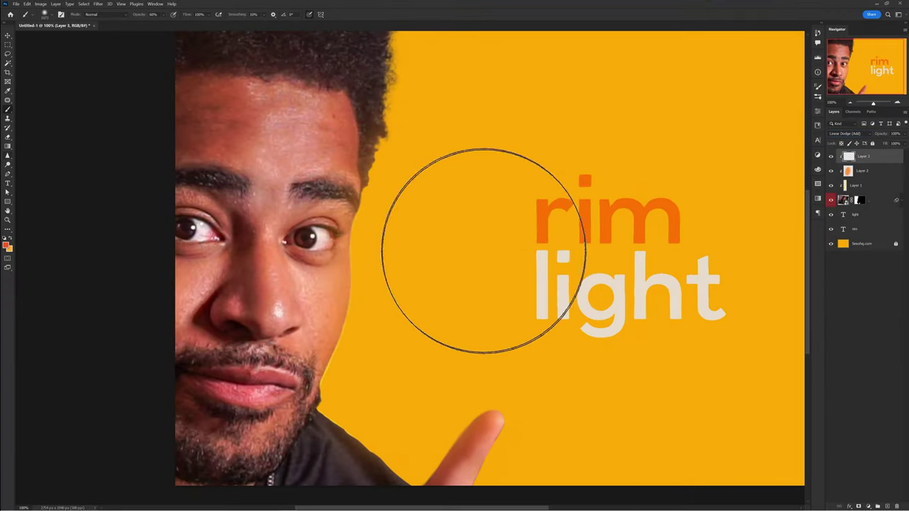
pyautogui.moveTo(449, 233)
pyautogui.mouseDown()
pyautogui.moveTo(464, 246)
pyautogui.moveTo(473, 203)
pyautogui.moveTo(450, 289)
pyautogui.moveTo(454, 317)
pyautogui.moveTo(412, 362)
pyautogui.moveTo(406, 385)
pyautogui.mouseUp()
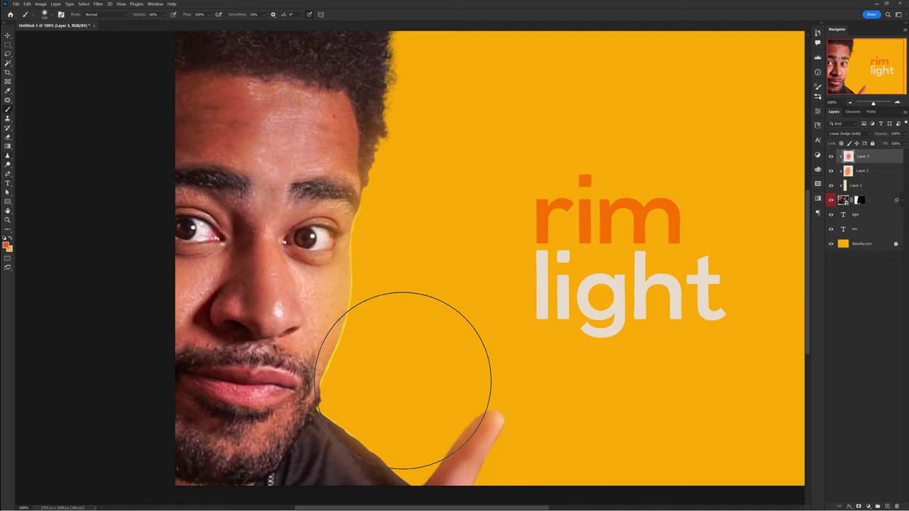
pyautogui.moveTo(487, 304)
pyautogui.mouseDown()
pyautogui.moveTo(497, 304)
pyautogui.moveTo(476, 223)
pyautogui.mouseUp()
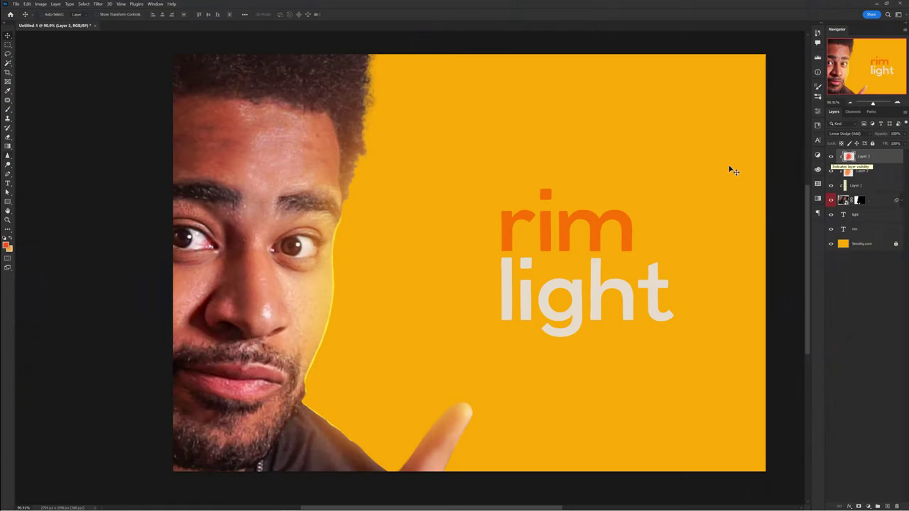
# Shift the Layer 3 glow into place and set its Hue/Saturation Lightness to -26
pyautogui.moveTo(458, 251); pyautogui.dragTo(458, 307)
pyautogui.hotkey('ctrl', 'u')
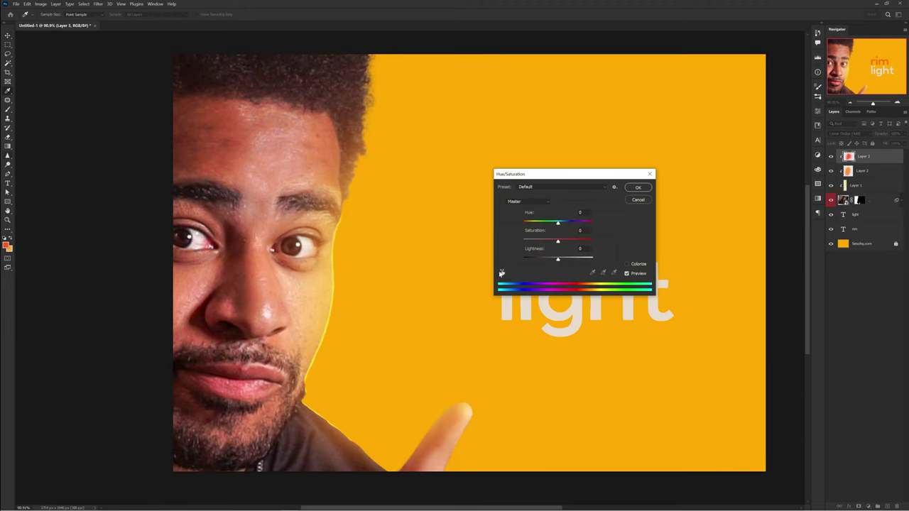
pyautogui.moveTo(540, 174); pyautogui.dragTo(486, 194)
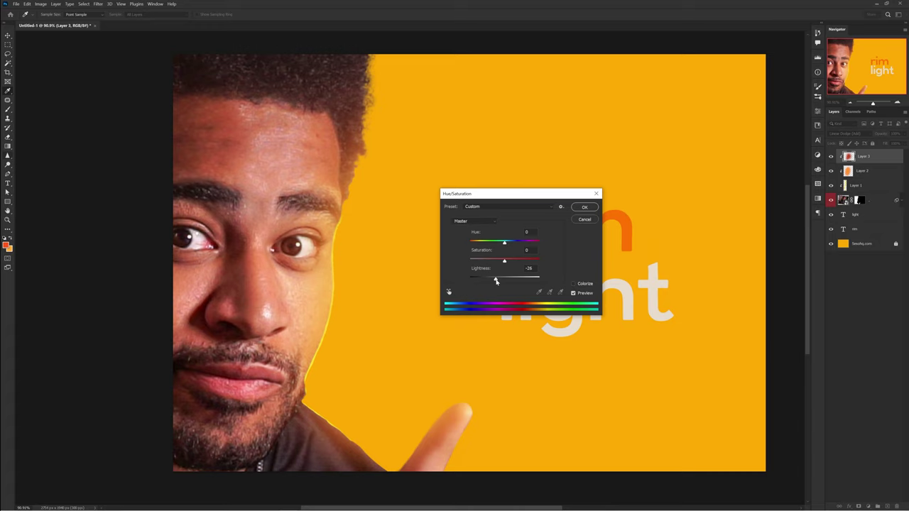
pyautogui.moveTo(504, 246); pyautogui.dragTo(504, 245)
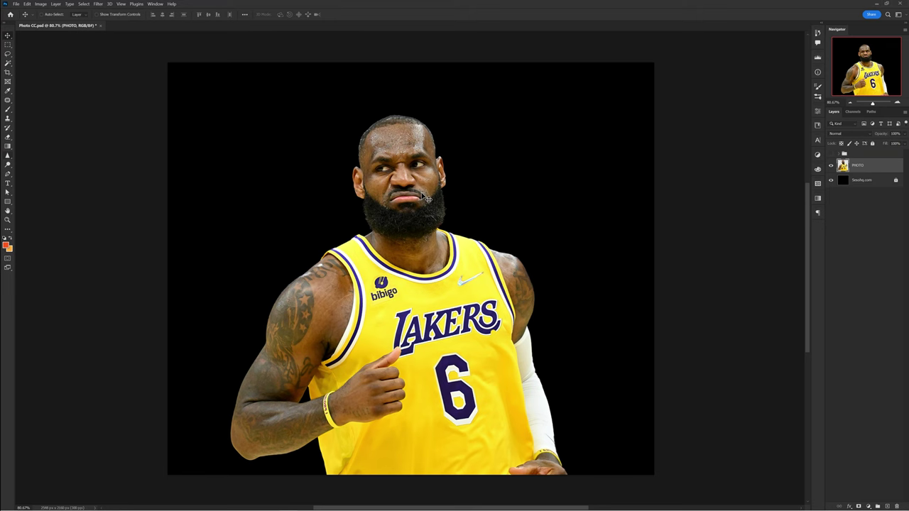
# Convert the PHOTO layer to a smart object and launch the Camera Raw Filter on it
pyautogui.rightClick(873, 167)
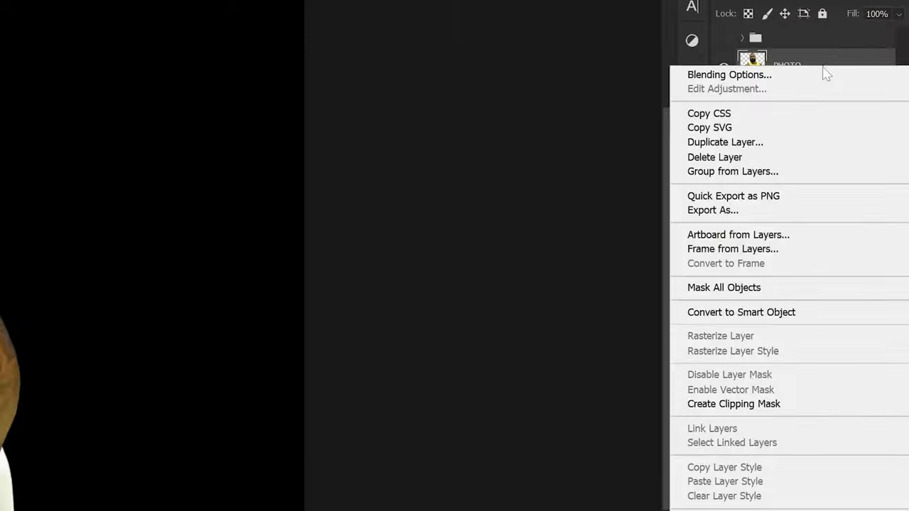
pyautogui.click(866, 267)
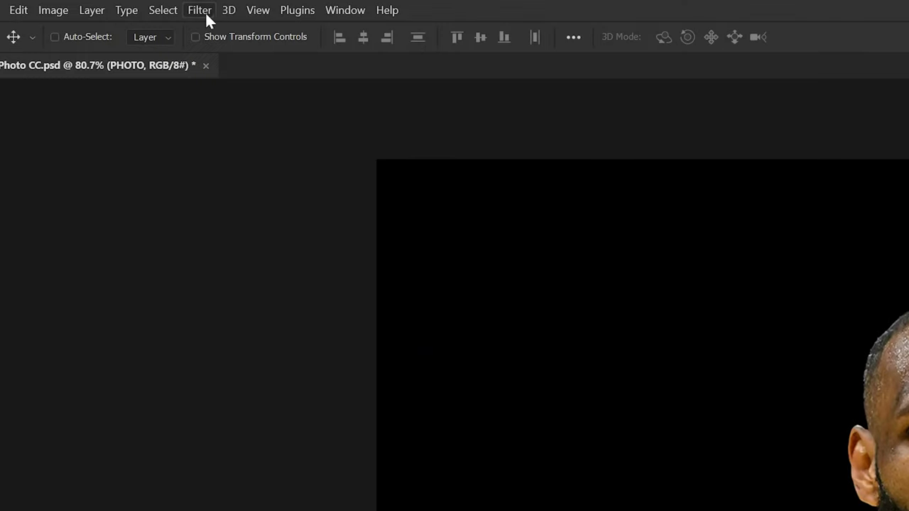
pyautogui.click(200, 12)
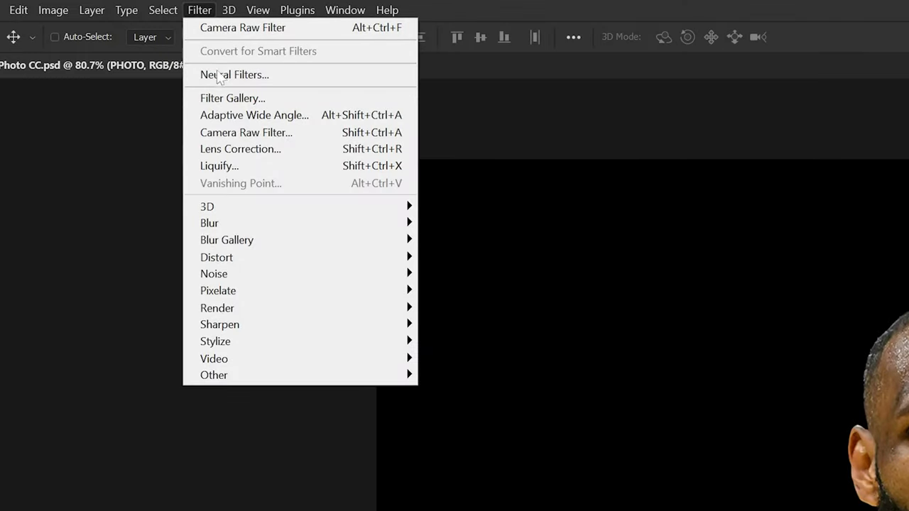
pyautogui.click(348, 140)
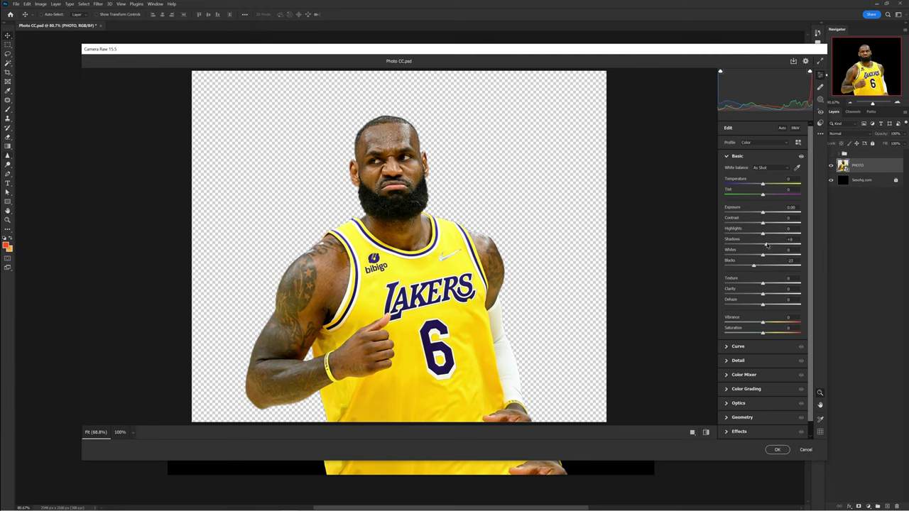
# In Camera Raw, lift Shadows to +33, lower Highlights, and set Sharpening to 25
pyautogui.moveTo(766, 244); pyautogui.dragTo(776, 246)
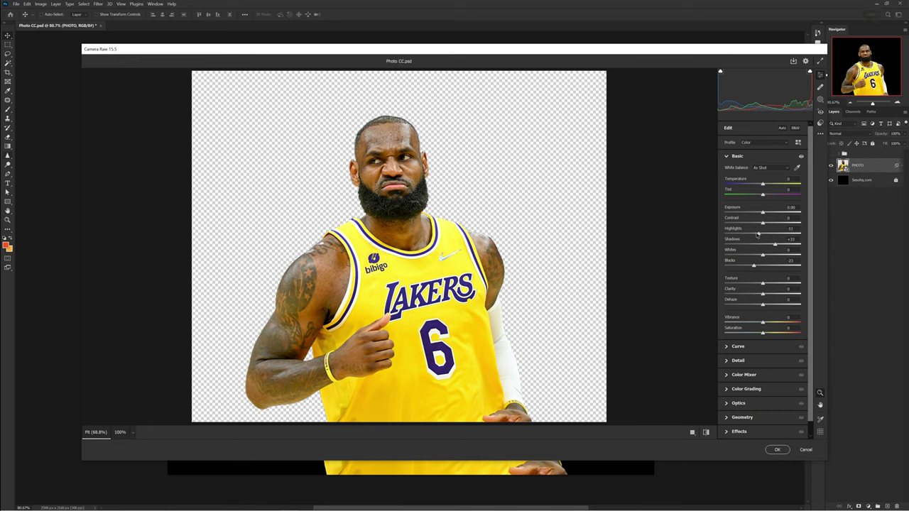
pyautogui.moveTo(765, 235); pyautogui.dragTo(756, 237)
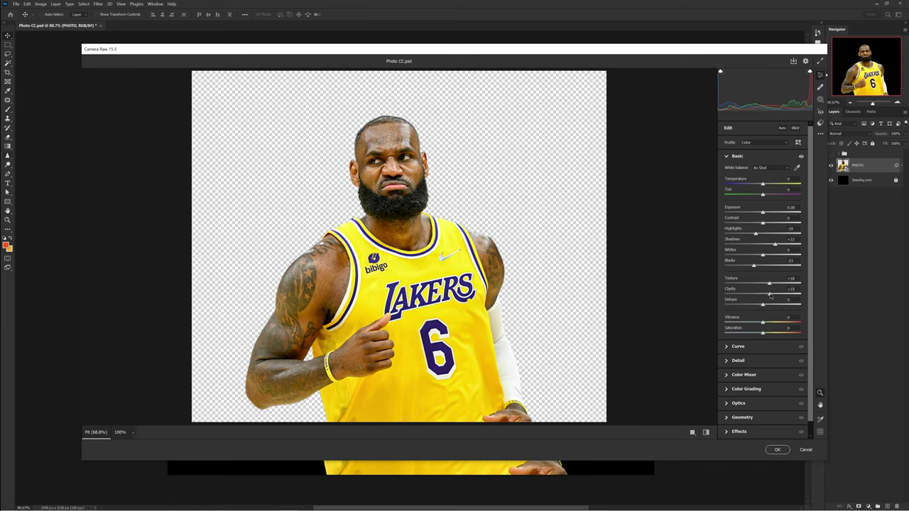
pyautogui.click(738, 361)
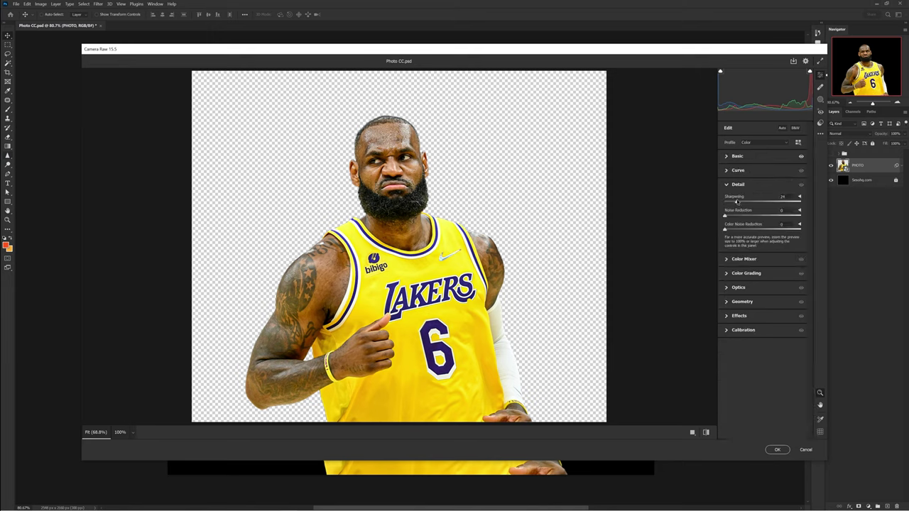
# Compare before and after, apply the Camera Raw edits, and duplicate the PHOTO layer
pyautogui.click(693, 432)
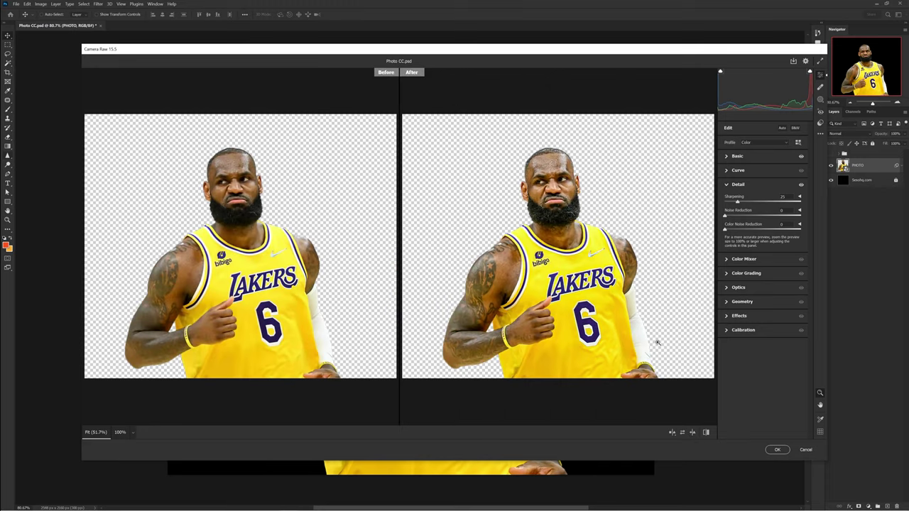
pyautogui.scroll(5, 561, 204)
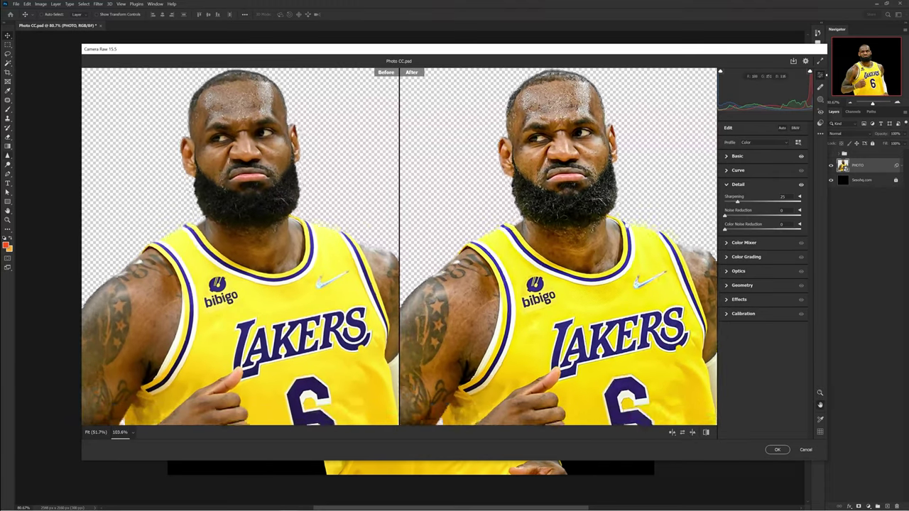
pyautogui.scroll(-4, 586, 219)
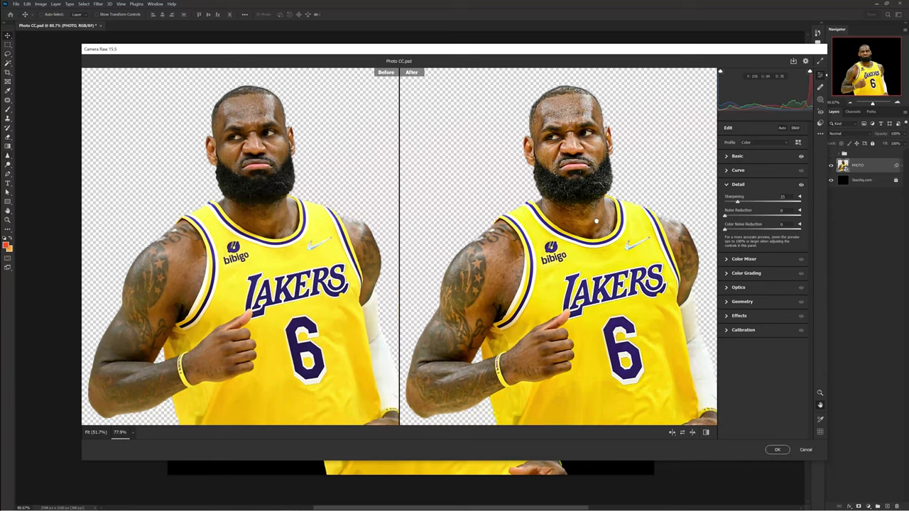
pyautogui.press('Return')
pyautogui.moveTo(887, 505); pyautogui.dragTo(886, 506)
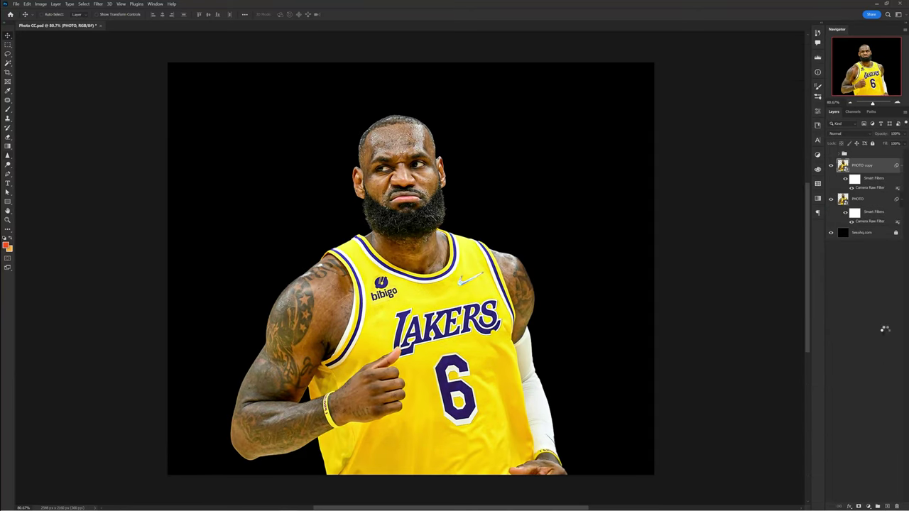
# Rasterize the PHOTO copy layer and set the Dodge Tool exposure to 10%
pyautogui.rightClick(880, 174)
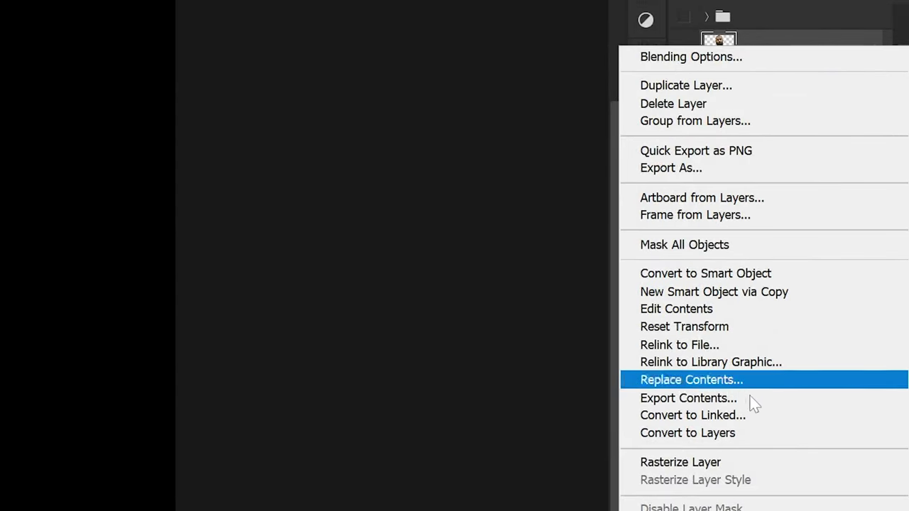
pyautogui.click(746, 462)
pyautogui.rightClick(18, 183)
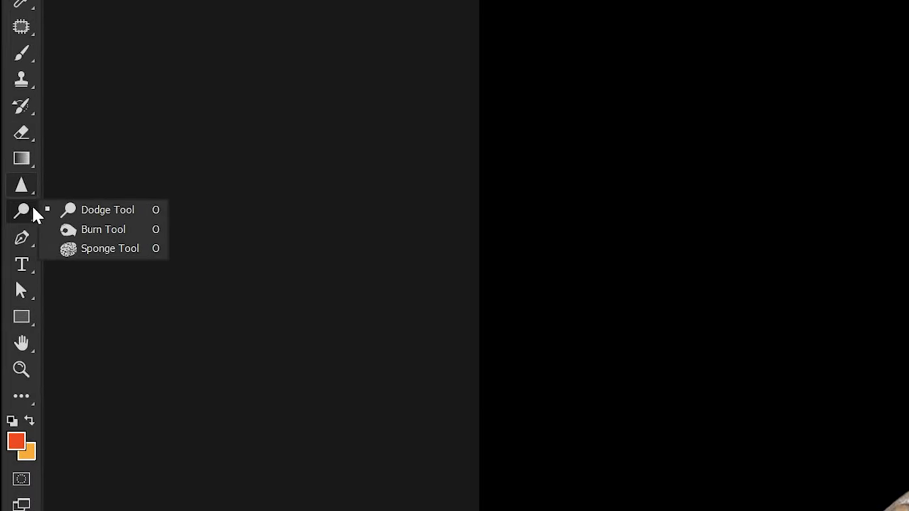
pyautogui.click(142, 212)
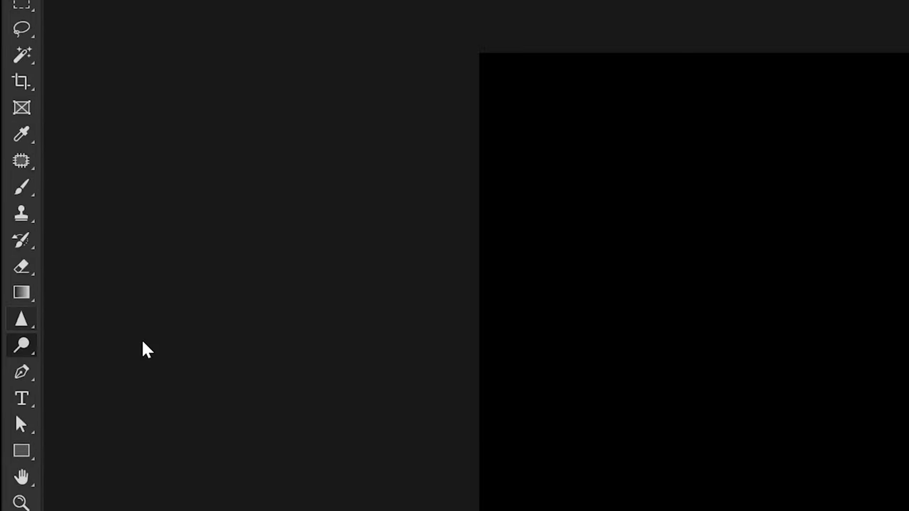
pyautogui.click(389, 41)
pyautogui.write('10')
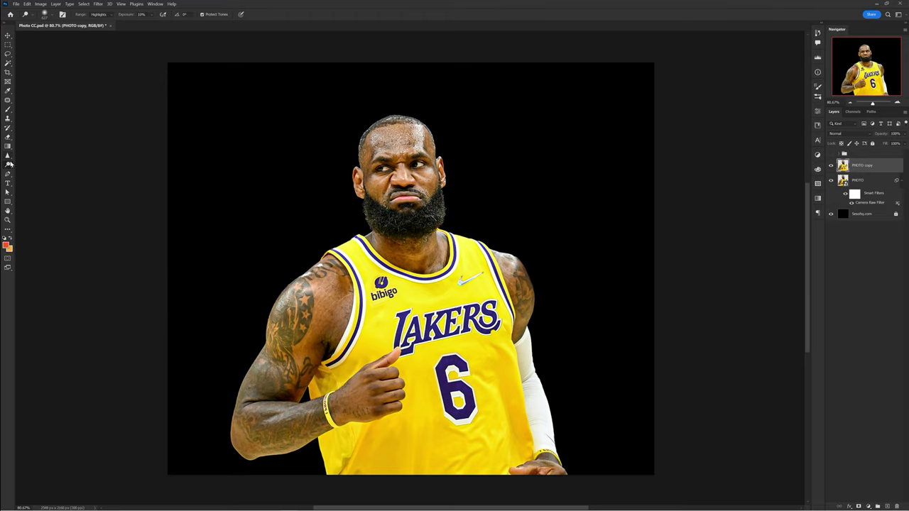
# Set the Burn Tool to 10% exposure with its range limited to Shadows
pyautogui.click(9, 164)
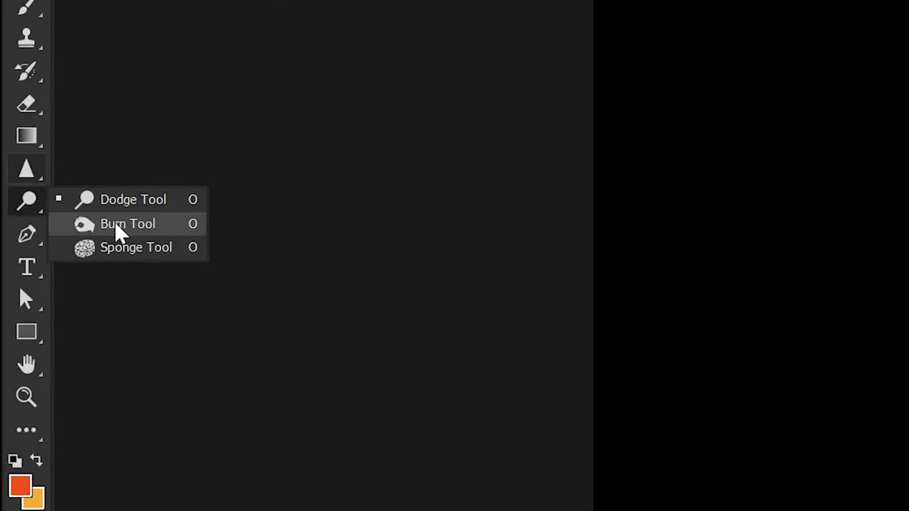
pyautogui.click(118, 224)
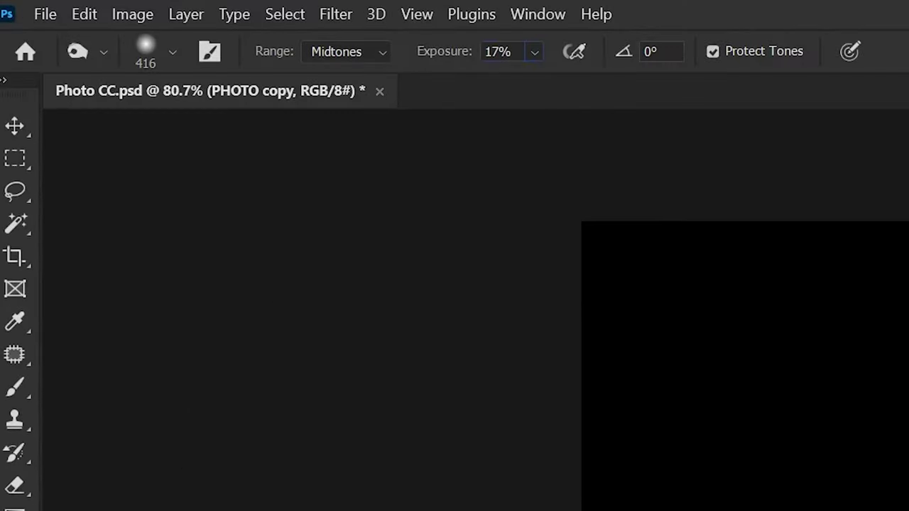
pyautogui.click(457, 54)
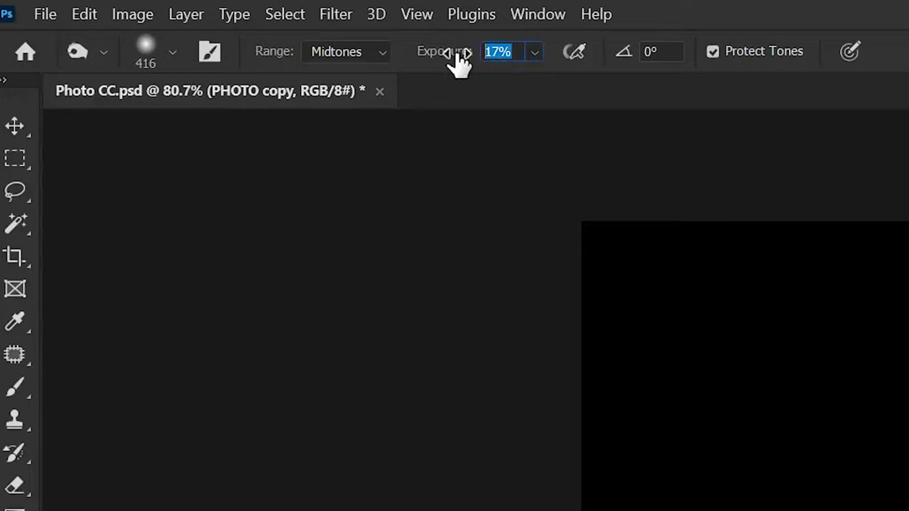
pyautogui.write('10')
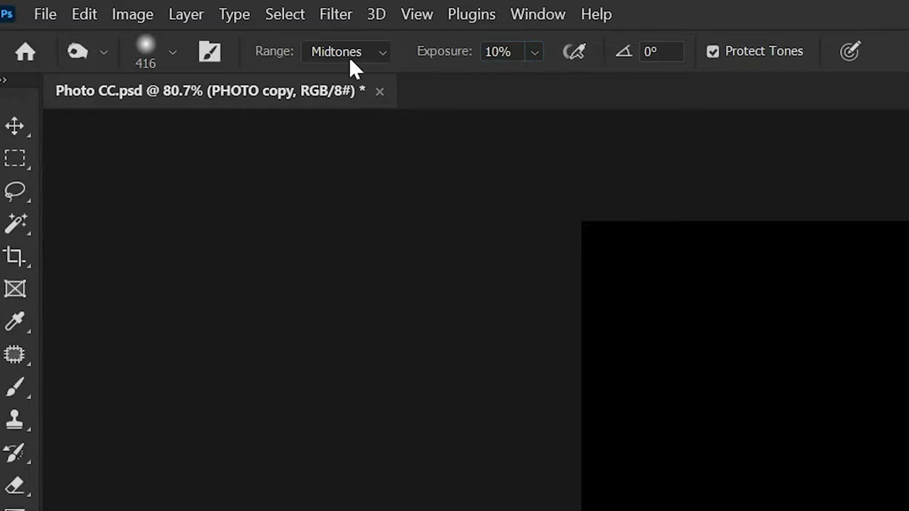
pyautogui.click(330, 55)
pyautogui.click(334, 76)
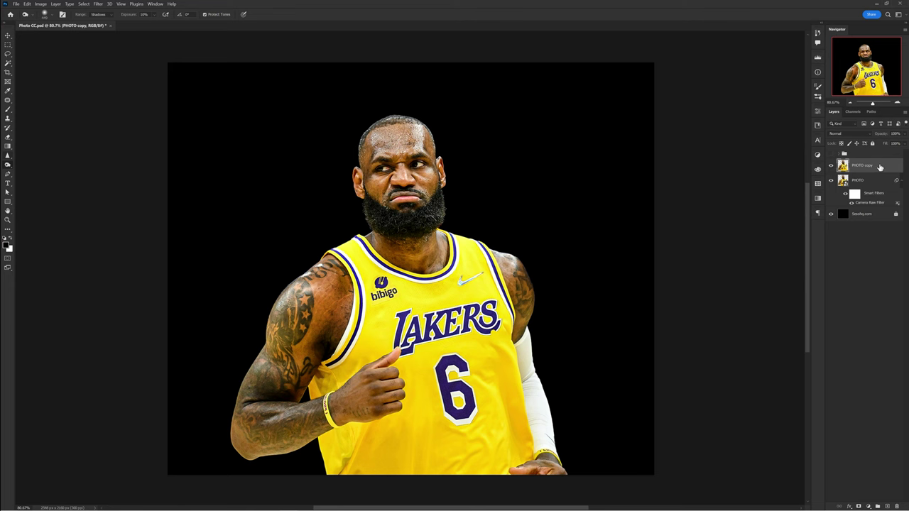
# Select the photo's highlights with Color Range, fine-tuning the fuzziness
pyautogui.press('v')
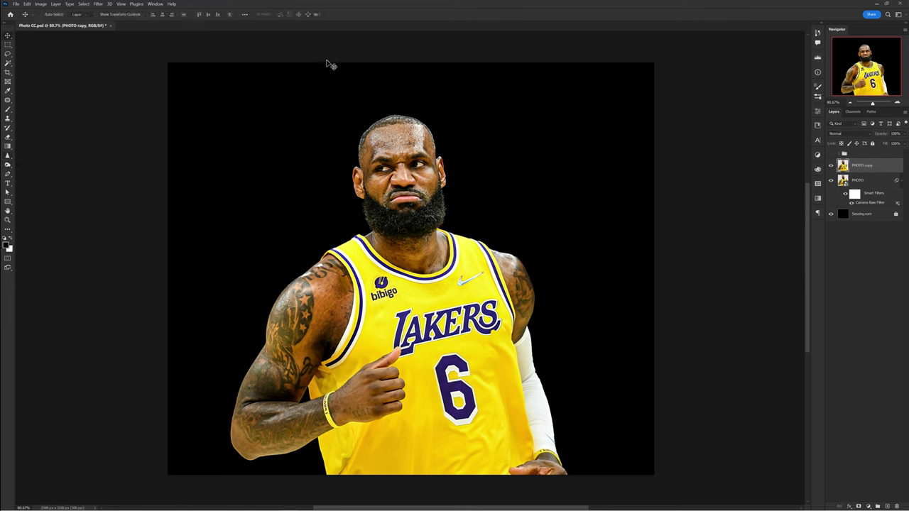
pyautogui.click(84, 4)
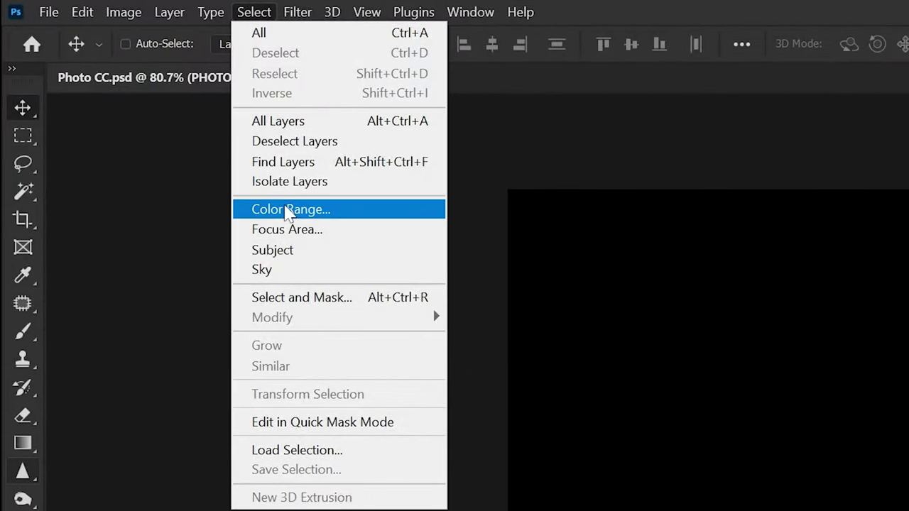
pyautogui.click(96, 69)
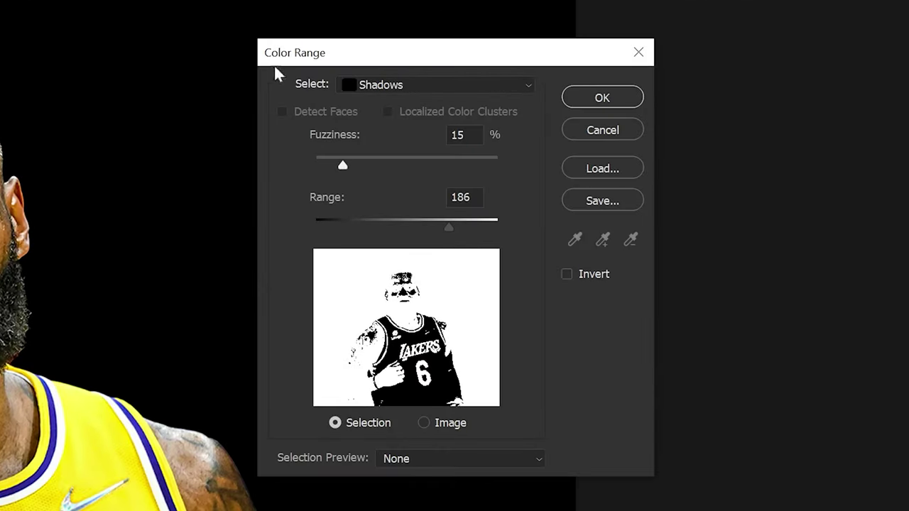
pyautogui.click(382, 85)
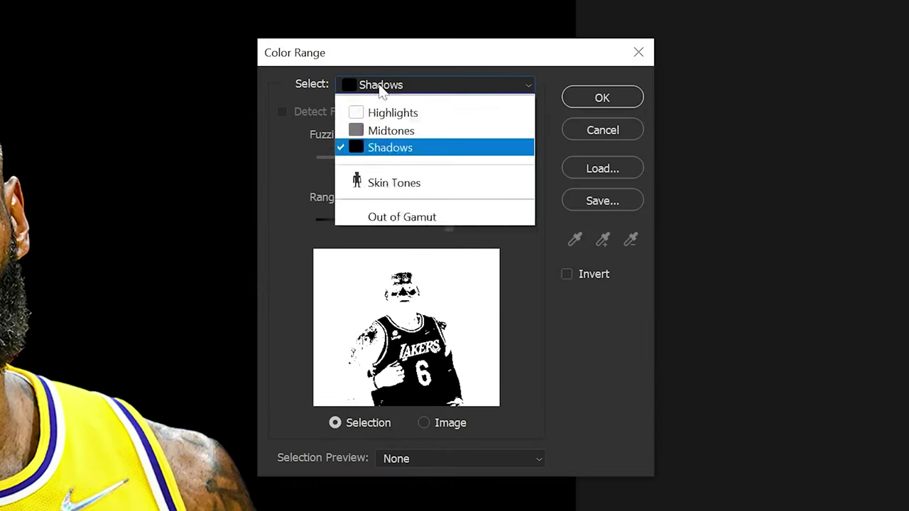
pyautogui.click(394, 260)
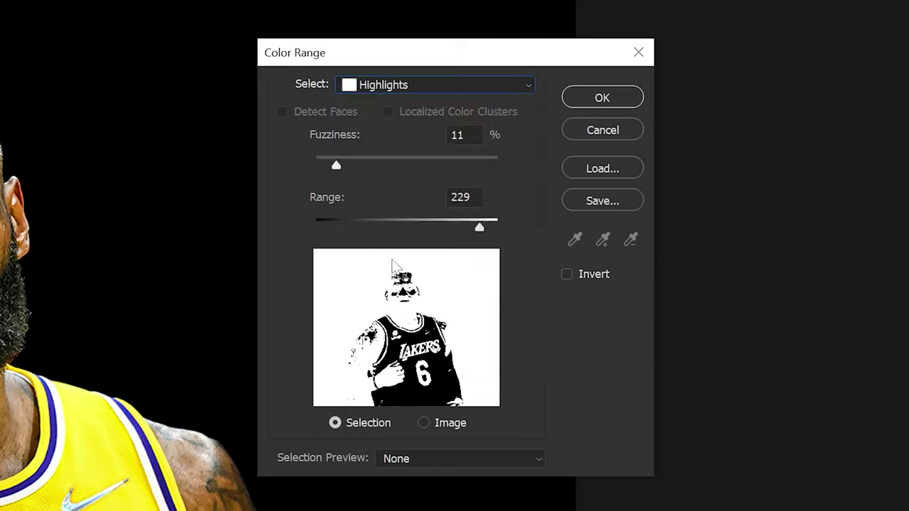
pyautogui.moveTo(335, 165); pyautogui.dragTo(339, 166)
pyautogui.moveTo(479, 228)
pyautogui.mouseDown()
pyautogui.moveTo(468, 229)
pyautogui.moveTo(479, 232)
pyautogui.mouseUp()
pyautogui.press('Return')
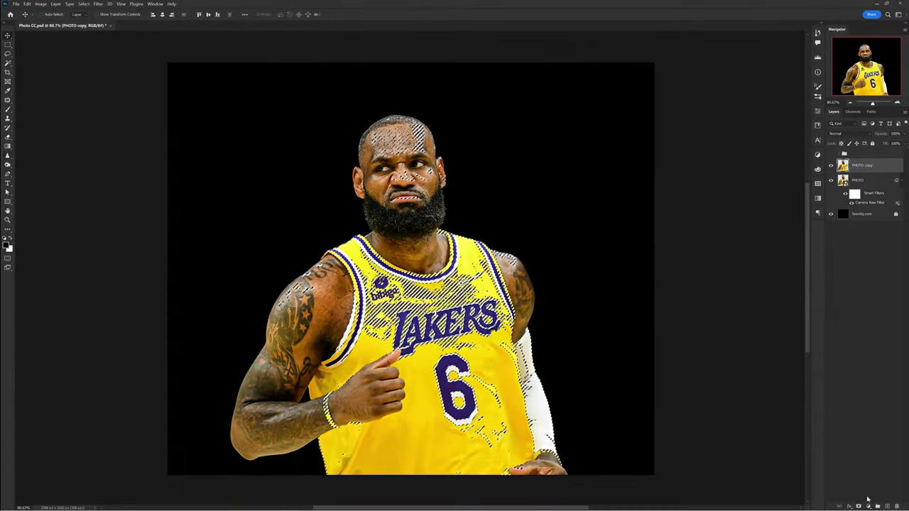
# Add a Levels adjustment that brightens the highlights by lowering the white input
pyautogui.click(841, 503)
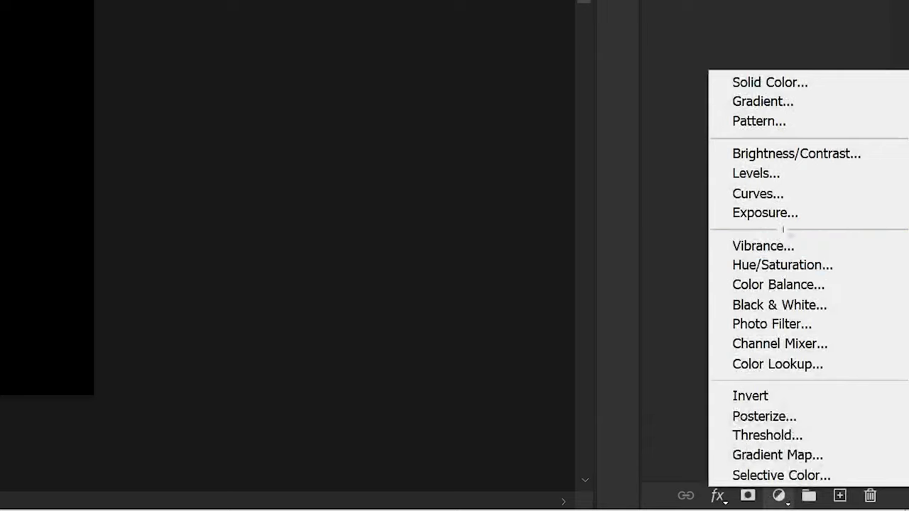
pyautogui.click(780, 176)
pyautogui.moveTo(809, 1); pyautogui.dragTo(802, 8)
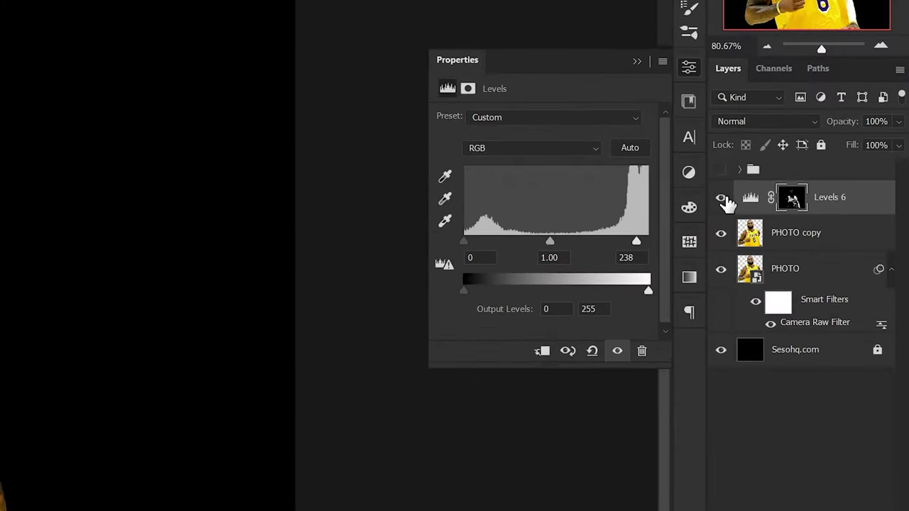
pyautogui.moveTo(742, 198); pyautogui.dragTo(791, 201)
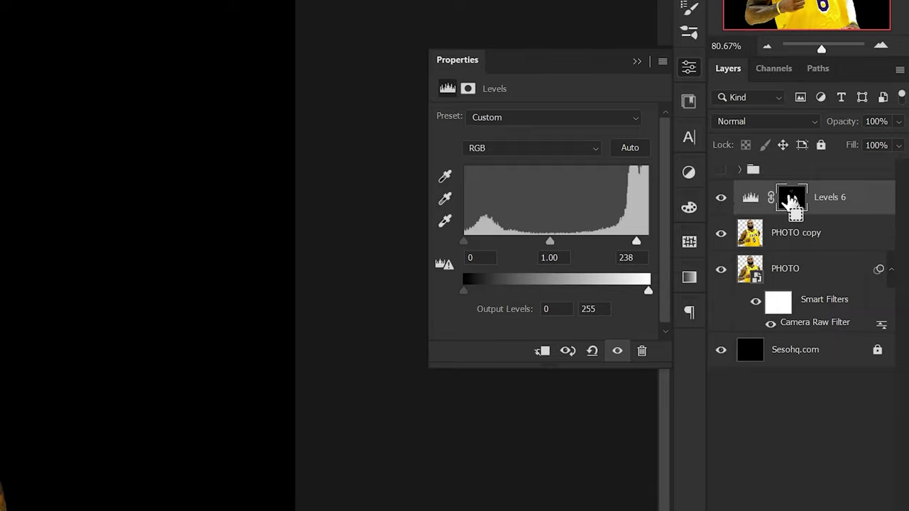
# Load the Levels 6 mask and add a Vibrance layer with Vibrance +75, Saturation 0
pyautogui.click(791, 201)
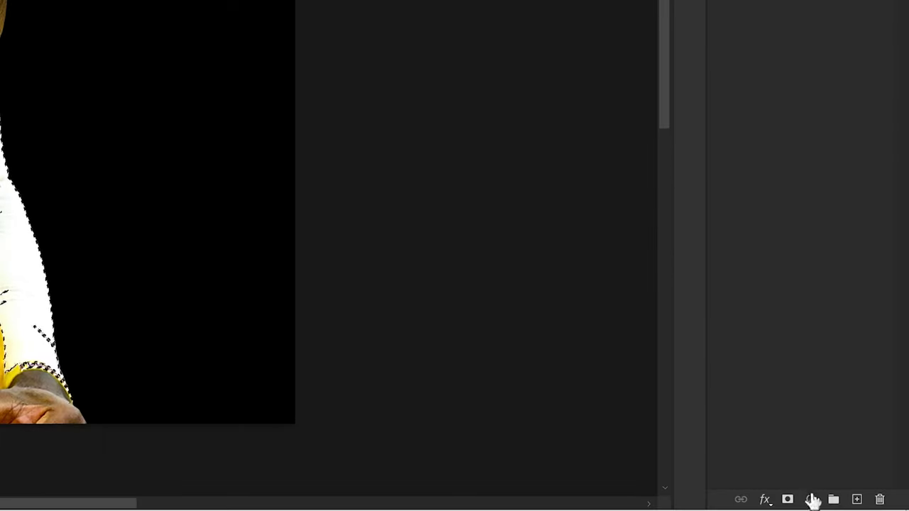
pyautogui.click(810, 498)
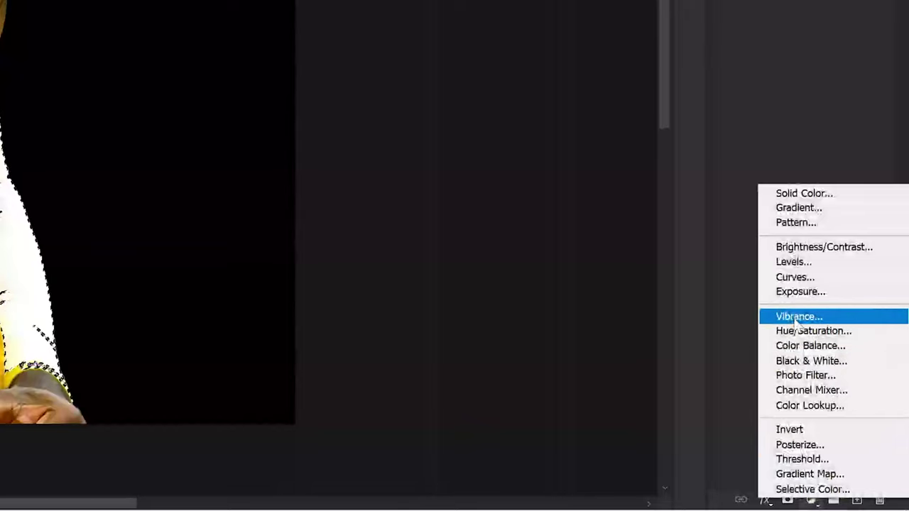
pyautogui.click(797, 317)
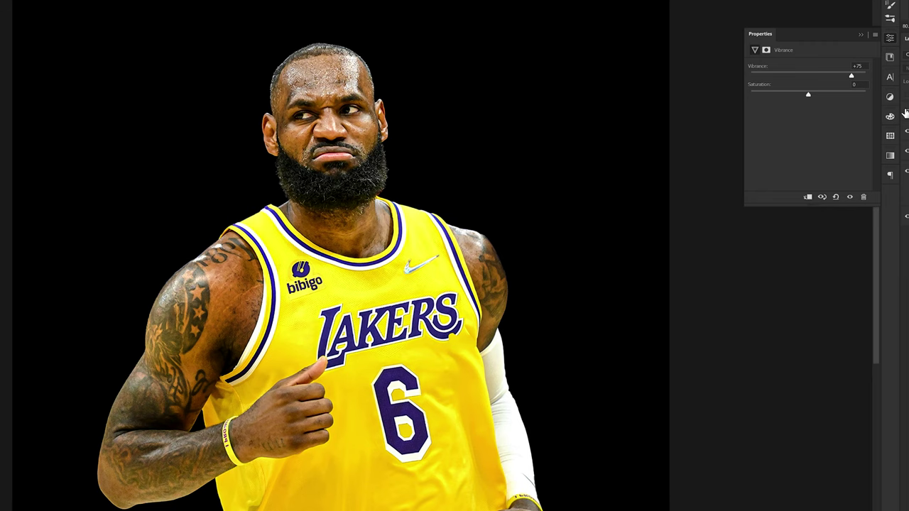
# Select the shadows of the PHOTO copy layer with Color Range
pyautogui.click(908, 150)
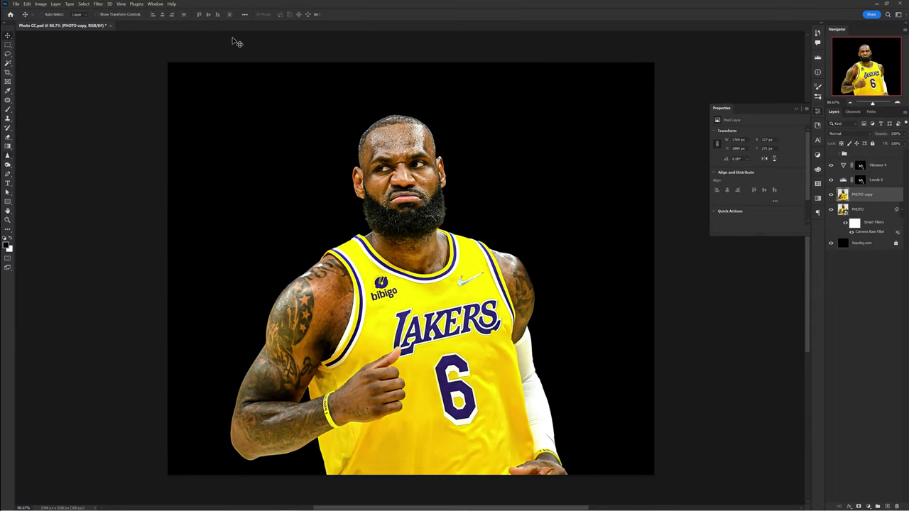
pyautogui.click(84, 3)
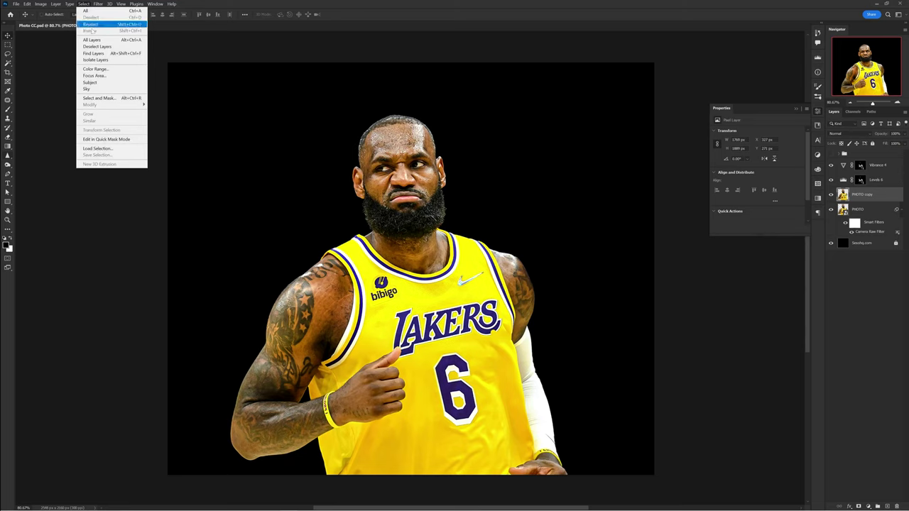
pyautogui.click(103, 68)
pyautogui.click(593, 122)
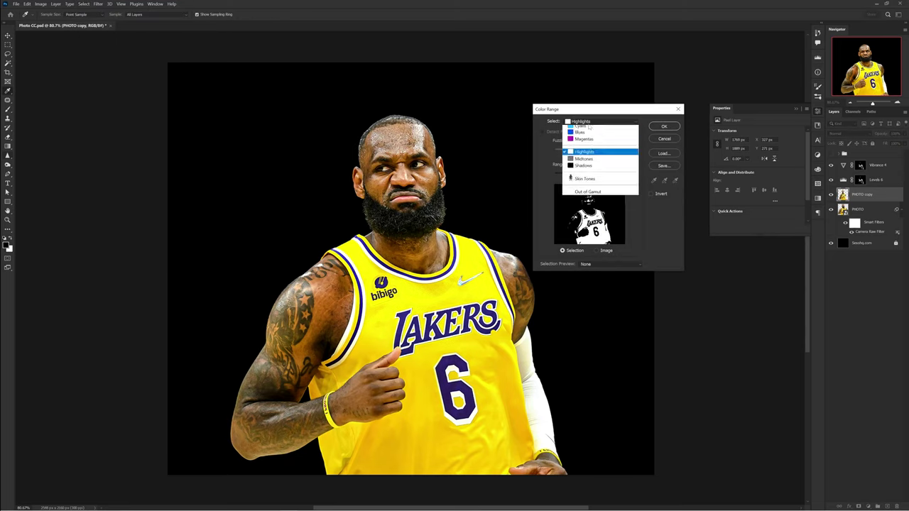
pyautogui.click(587, 202)
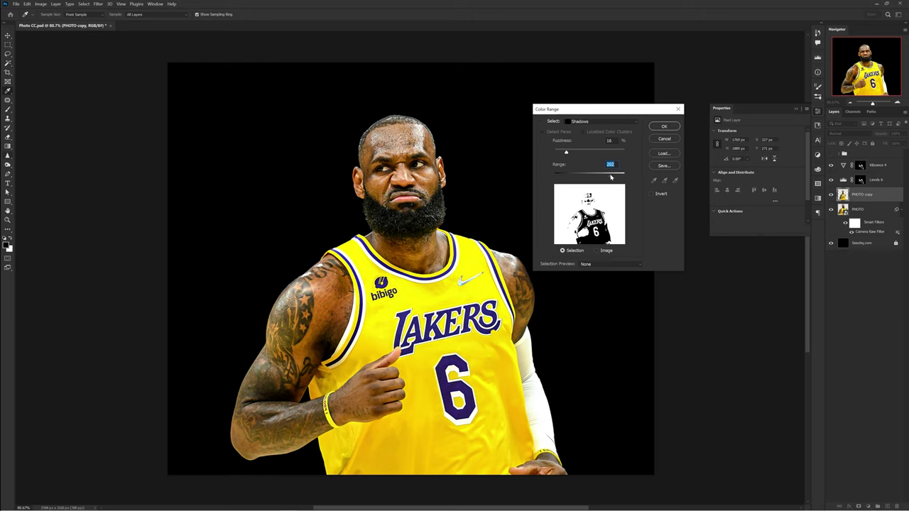
pyautogui.press('Return')
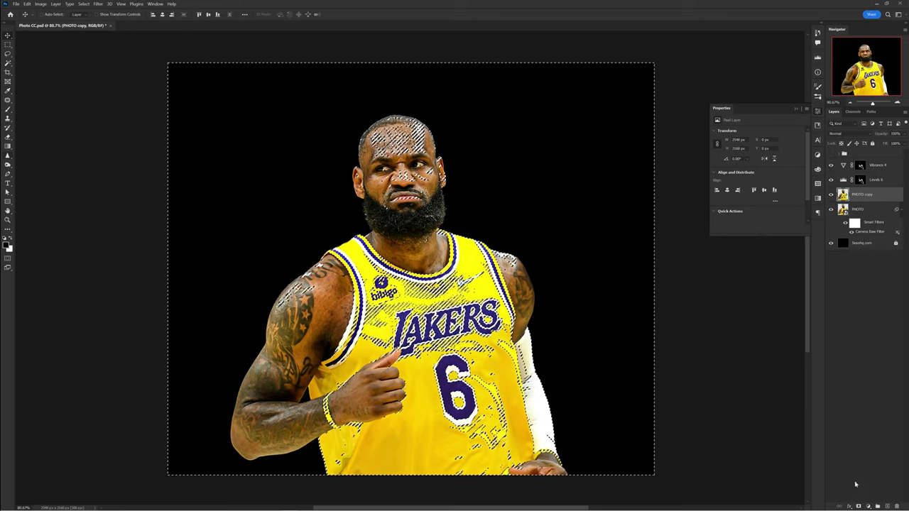
# Add a Levels 7 layer with output white 240 and midtones 0.92 for the shadows
pyautogui.click(868, 506)
pyautogui.click(861, 406)
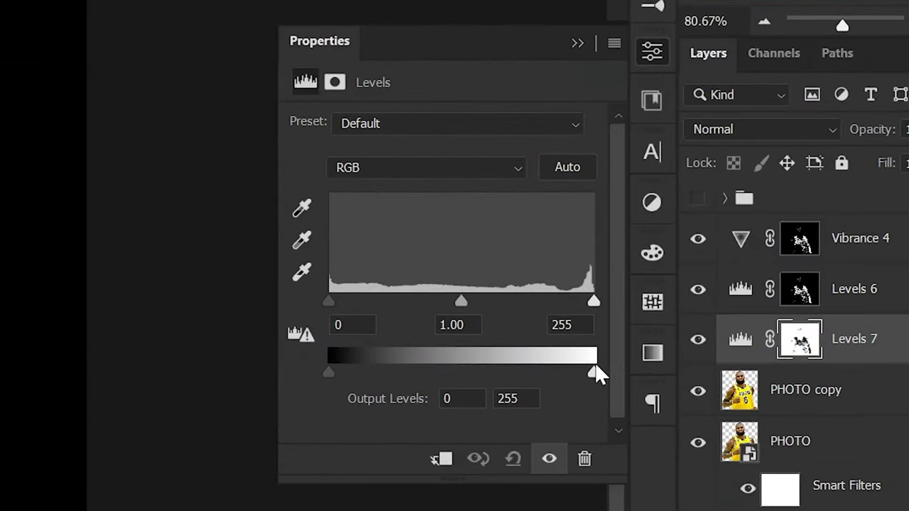
pyautogui.moveTo(801, 203); pyautogui.dragTo(795, 205)
pyautogui.moveTo(575, 371)
pyautogui.mouseDown()
pyautogui.moveTo(479, 369)
pyautogui.moveTo(559, 371)
pyautogui.mouseUp()
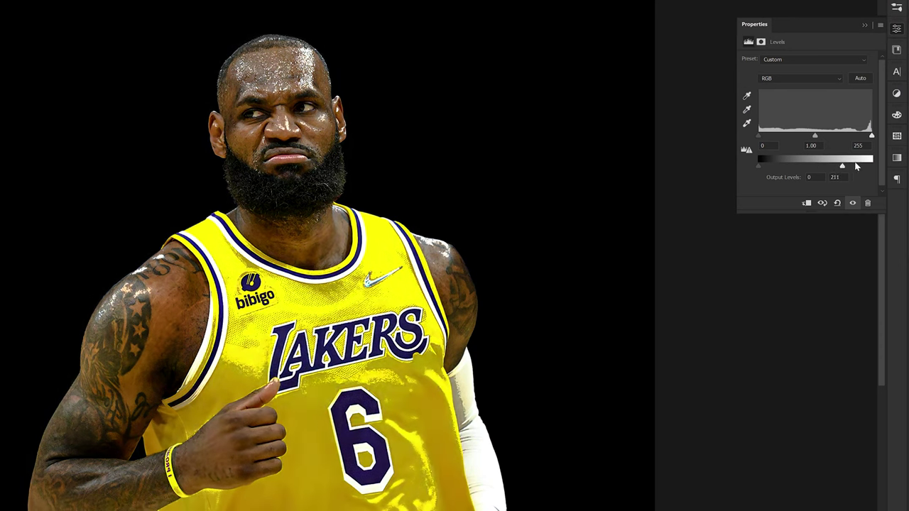
pyautogui.moveTo(857, 166); pyautogui.dragTo(865, 165)
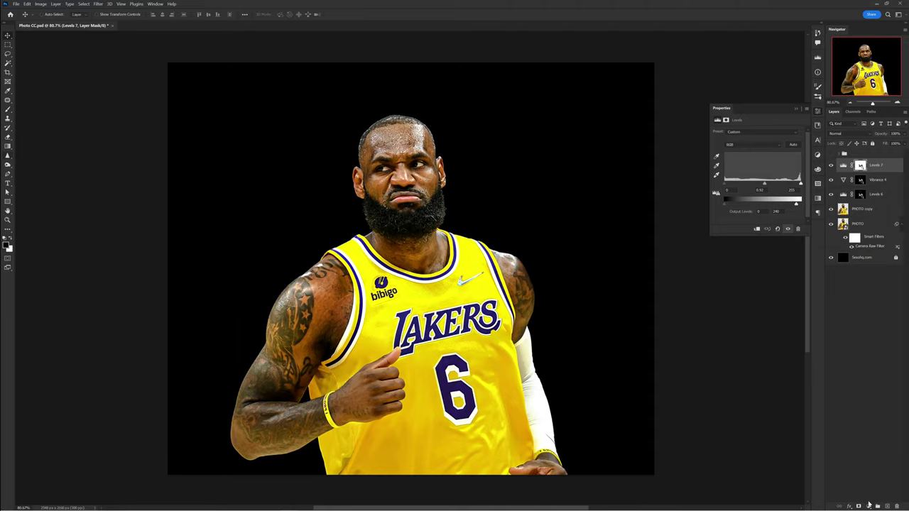
# Bring up the adjustment layer type list from the Layers panel
pyautogui.click(868, 505)
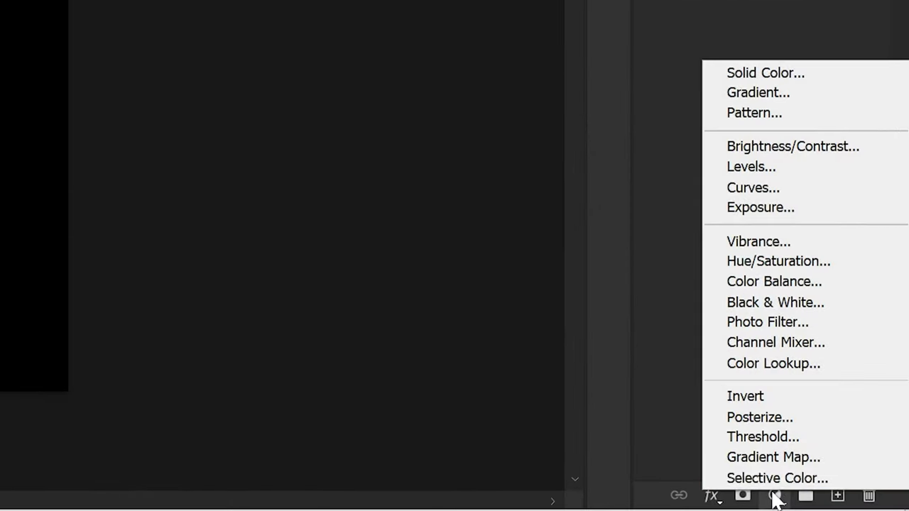
# Add a Hue/Saturation layer with strongly raised Lightness and invert its mask to black
pyautogui.click(861, 435)
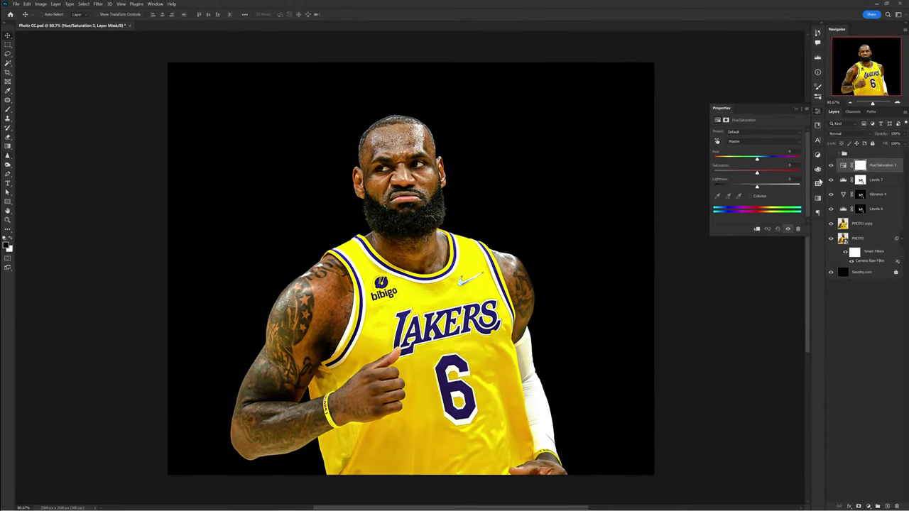
pyautogui.moveTo(766, 189); pyautogui.dragTo(796, 188)
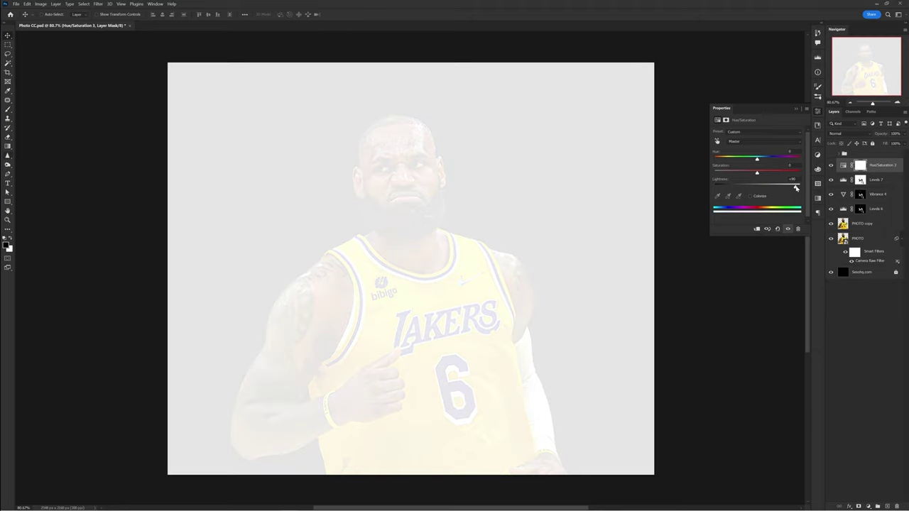
pyautogui.click(859, 167)
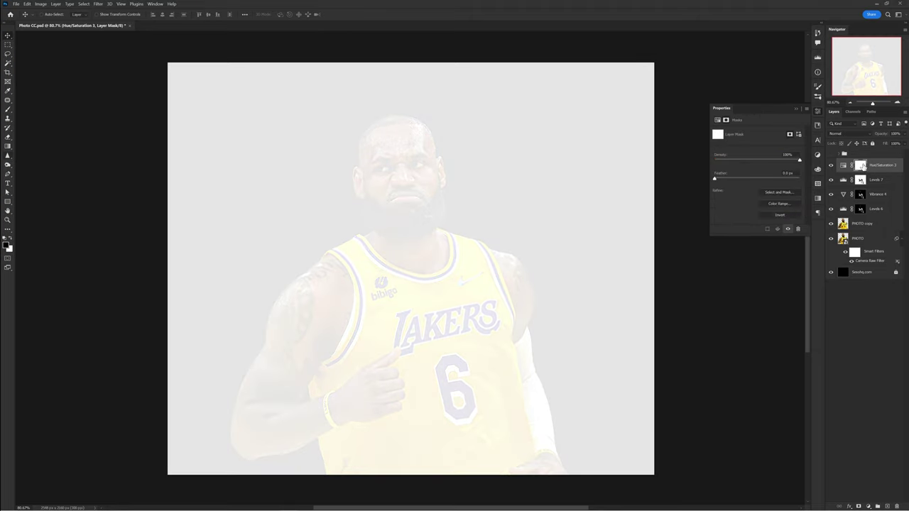
pyautogui.hotkey('ctrl', 'i')
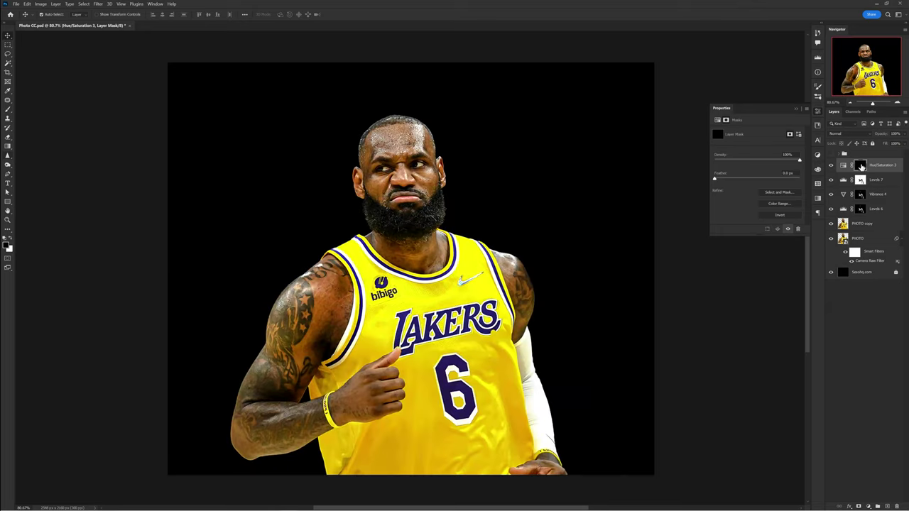
# Paint white on the mask over the player's eye whites, then lower Lightness again
pyautogui.press('b')
pyautogui.scroll(8, 416, 172)
pyautogui.moveTo(417, 158)
pyautogui.mouseDown()
pyautogui.moveTo(402, 185)
pyautogui.moveTo(447, 172)
pyautogui.moveTo(396, 137)
pyautogui.moveTo(462, 165)
pyautogui.moveTo(387, 143)
pyautogui.moveTo(395, 164)
pyautogui.moveTo(400, 198)
pyautogui.mouseUp()
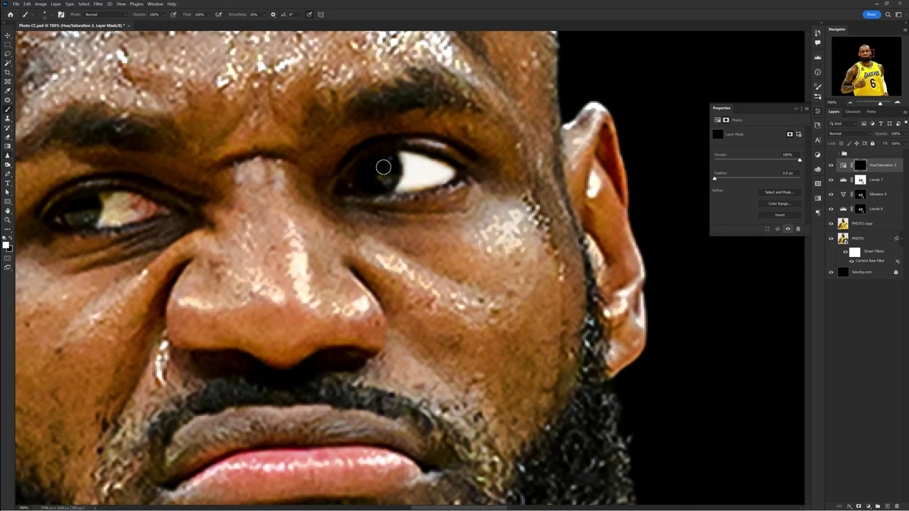
pyautogui.hotkey('ctrl', '0')
pyautogui.press('v')
pyautogui.moveTo(795, 186); pyautogui.dragTo(732, 173)
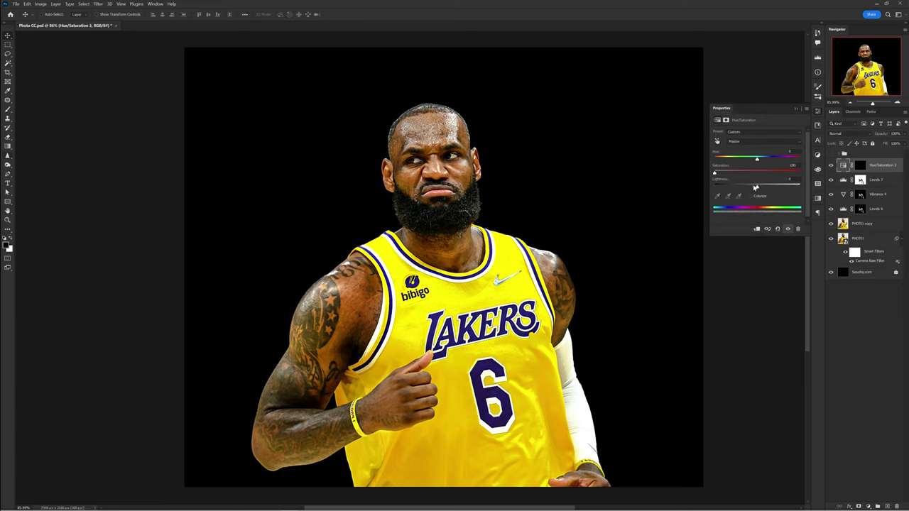